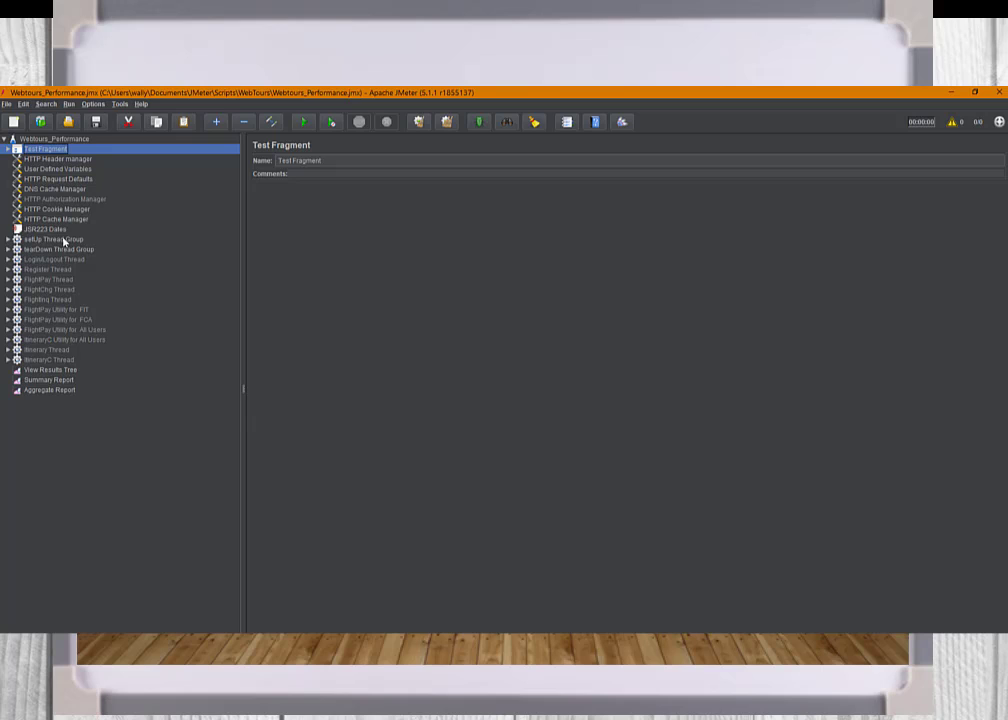
Step: Examine the setUp and tearDown thread groups, including their properties and the loop controllers nested inside them
click(64, 241)
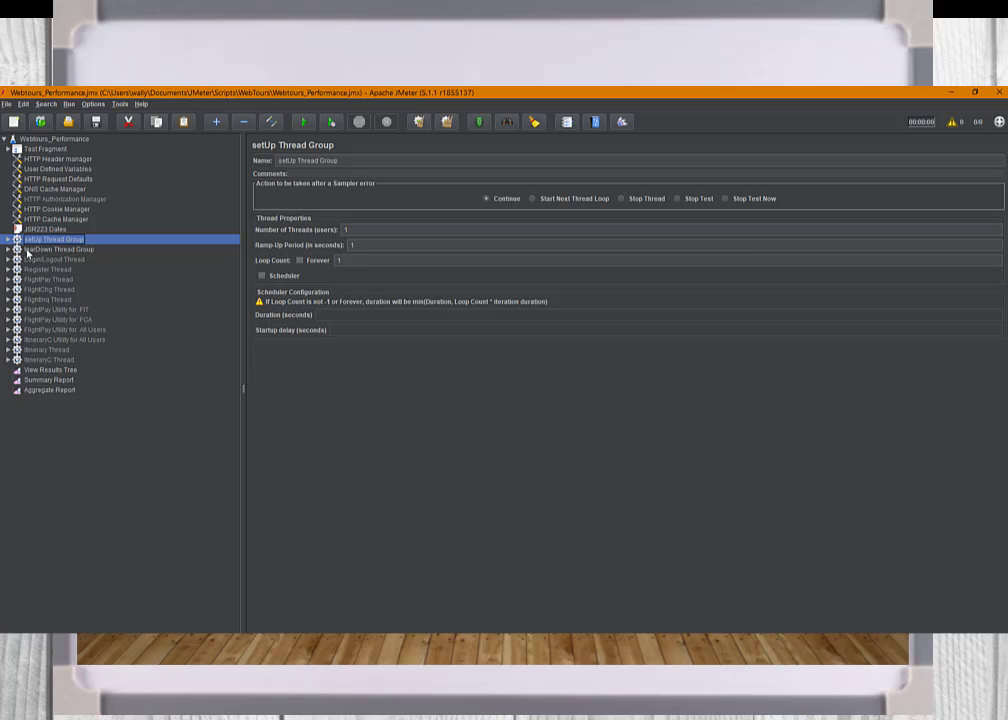
click(72, 251)
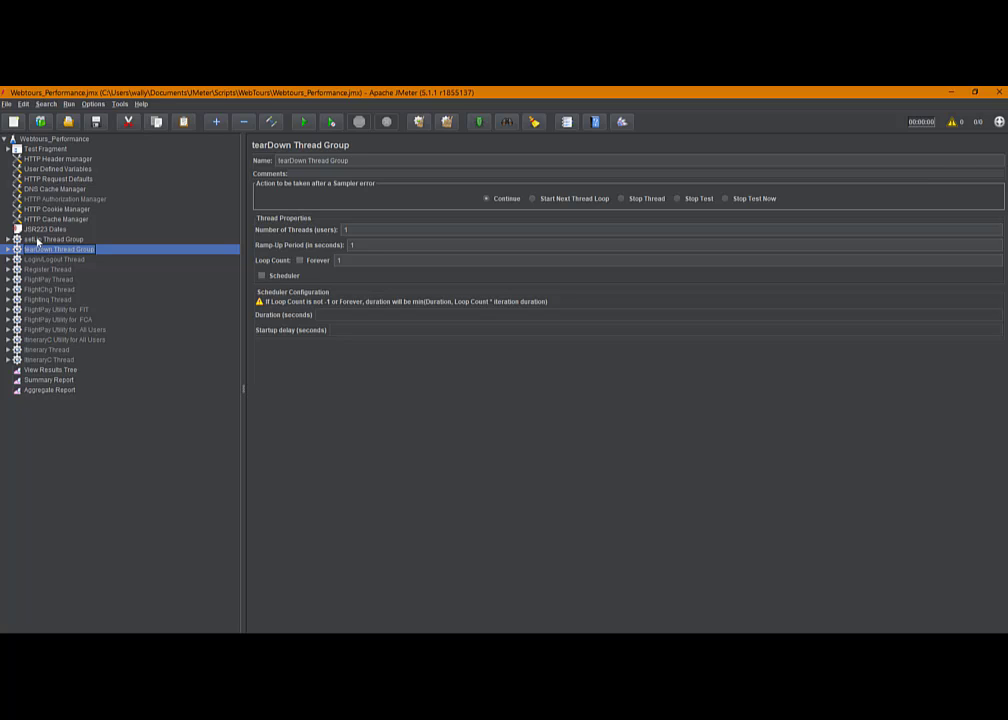
click(38, 240)
click(8, 240)
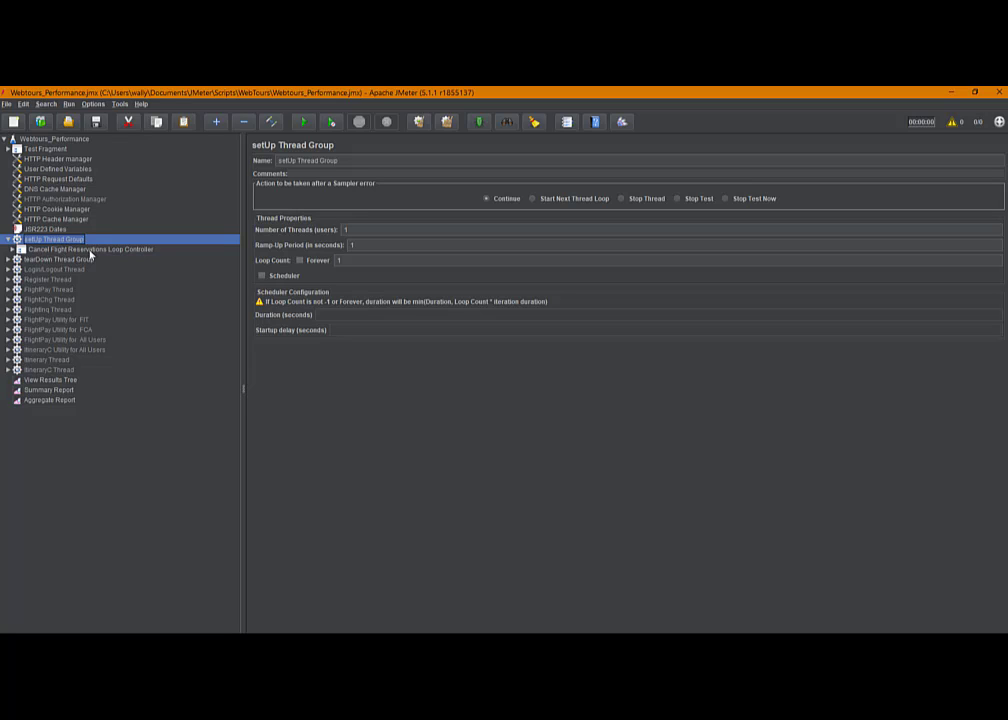
click(8, 259)
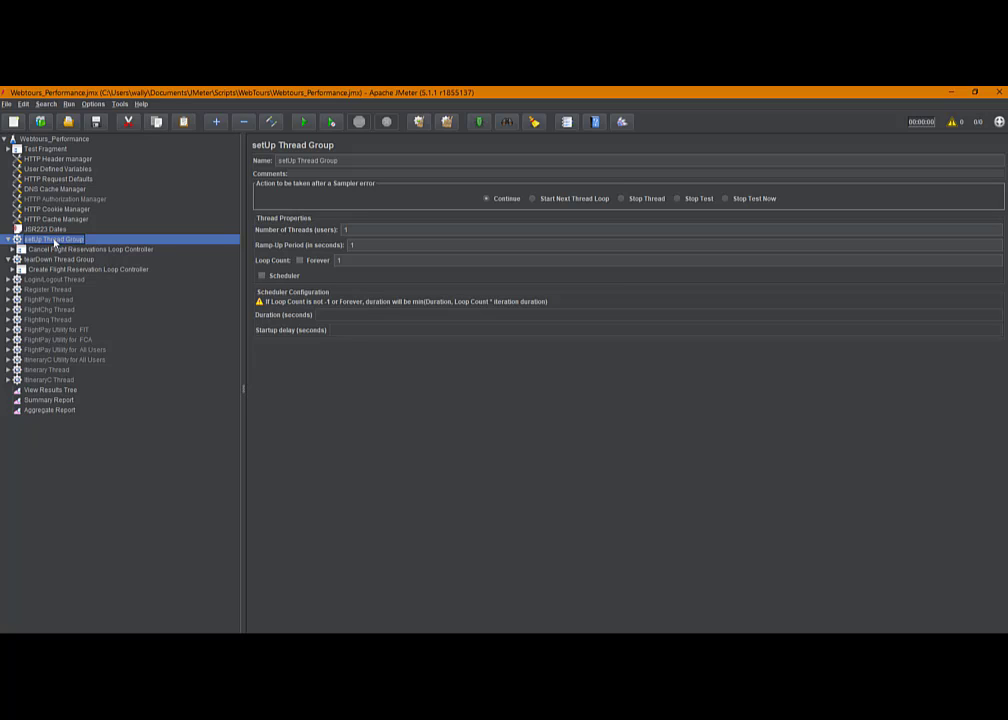
click(56, 261)
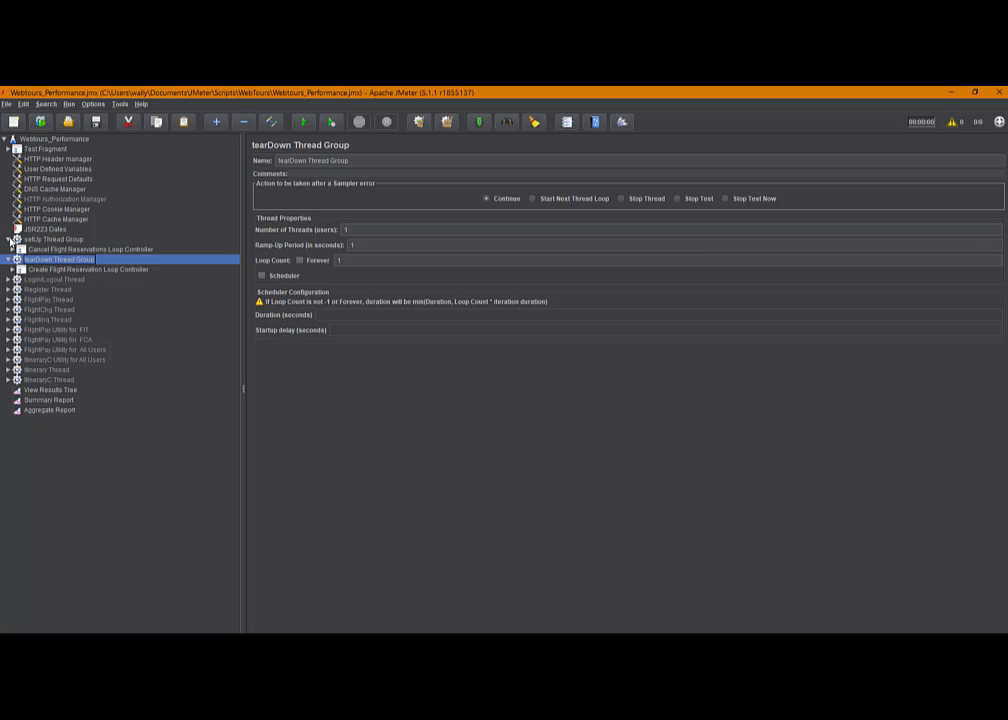
click(8, 240)
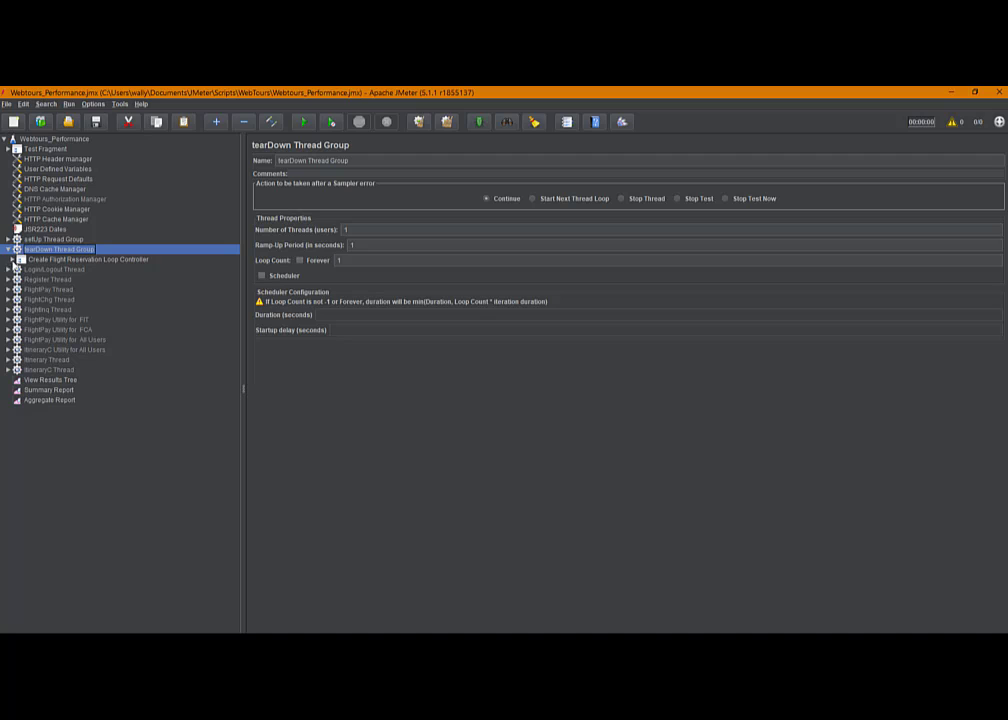
click(8, 249)
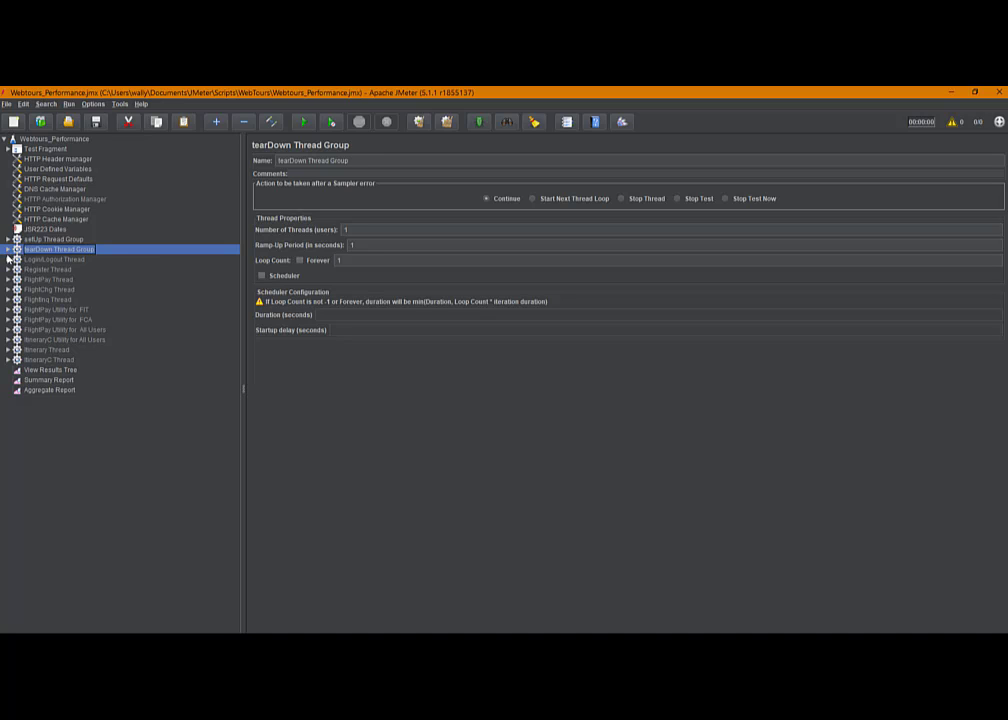
Step: Review the thread schedules and loop settings of the Login/Logout, Register, FlightPay, FlightChg and Flightinq thread groups
click(53, 260)
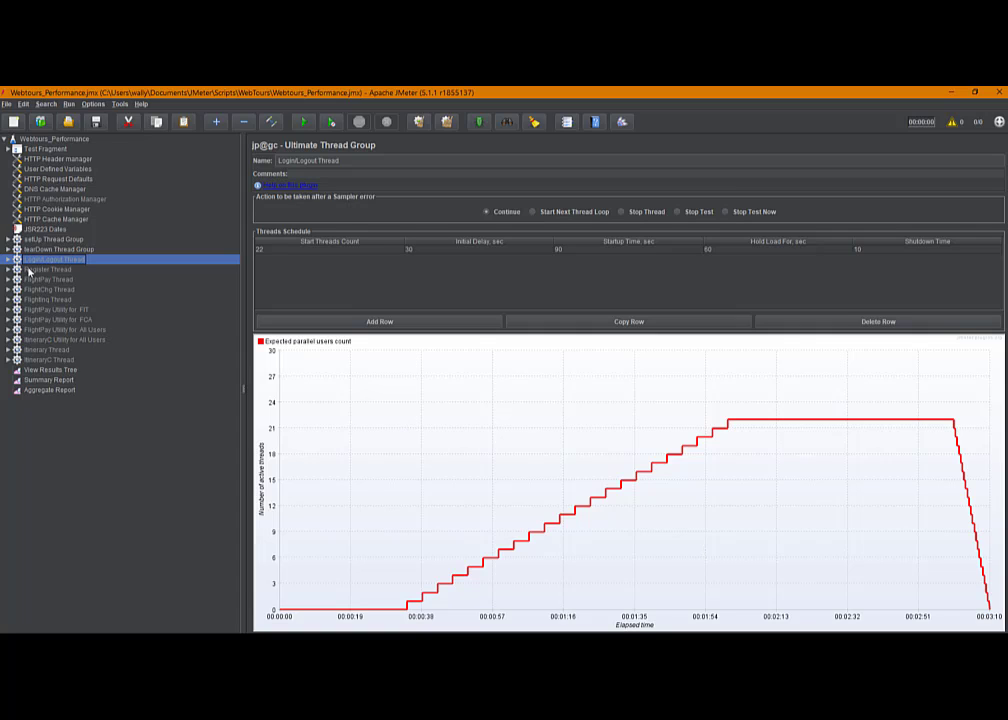
click(29, 271)
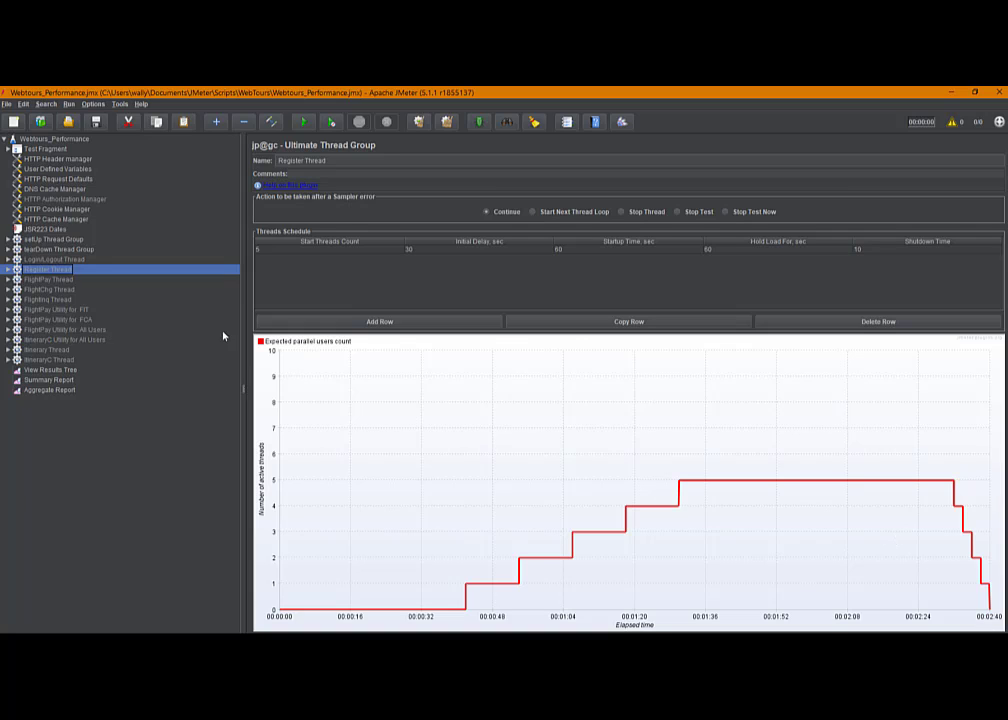
click(33, 280)
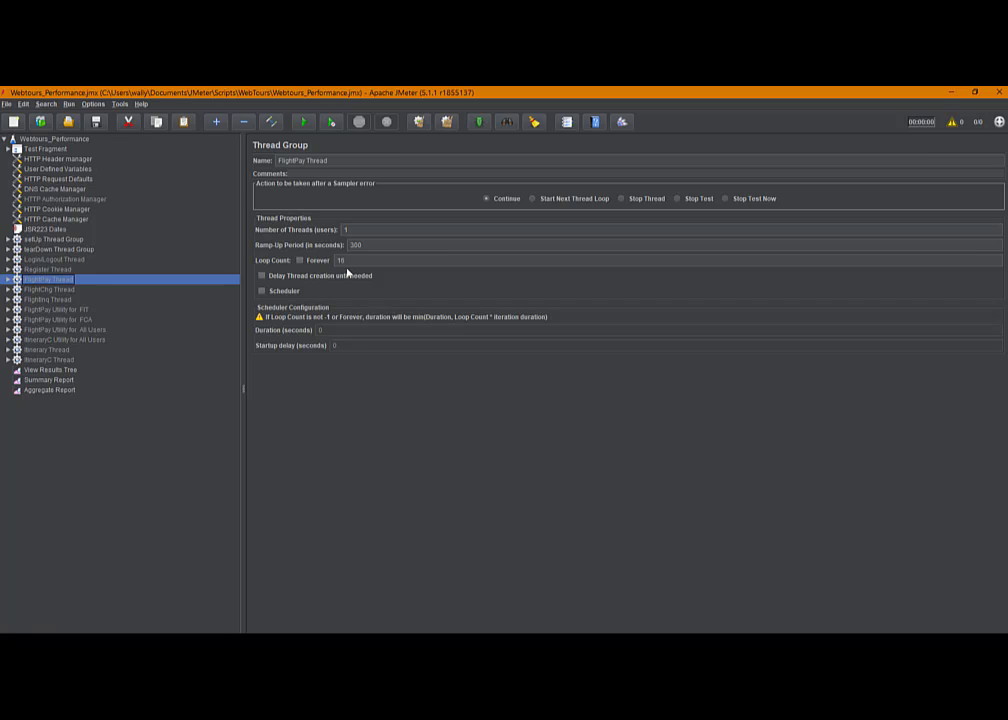
click(60, 290)
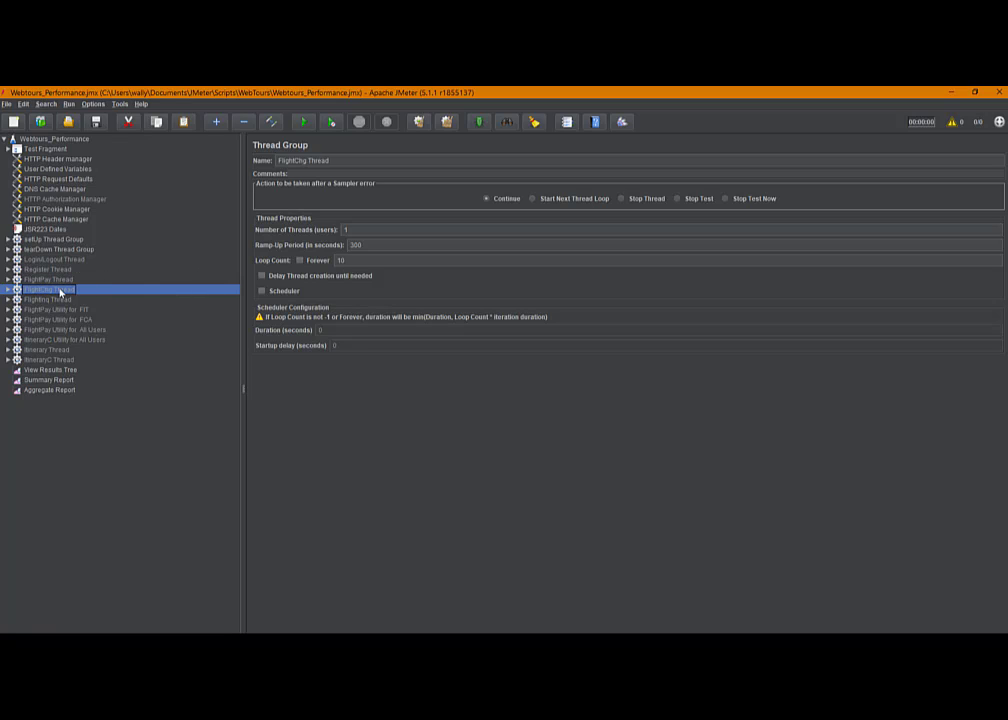
click(50, 299)
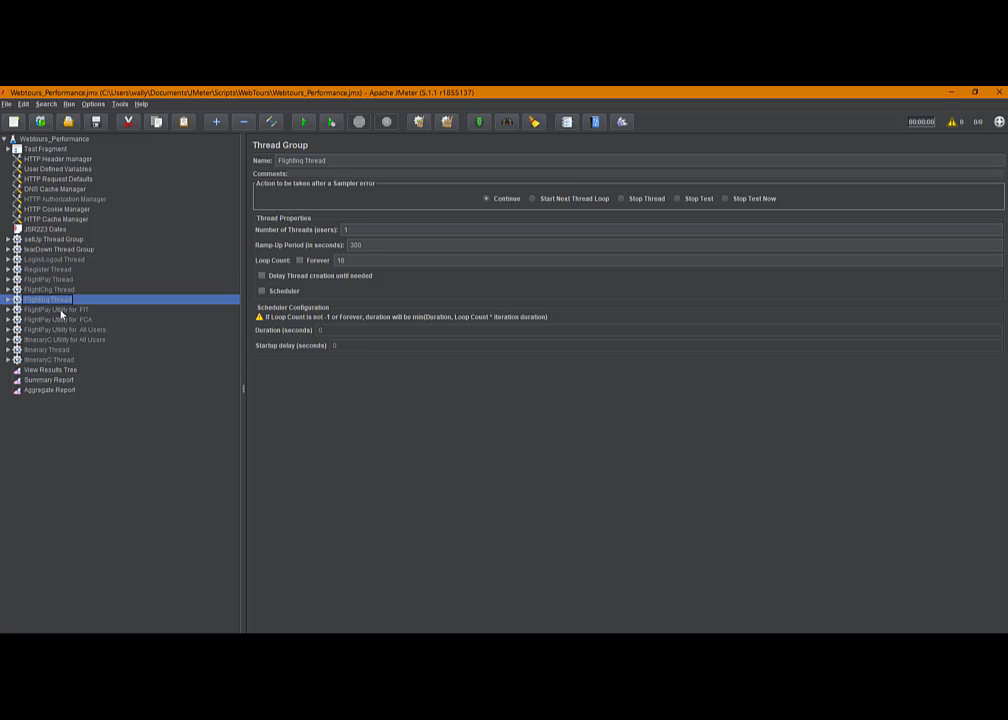
Step: Review the thread properties of the three FlightPay Utility groups, the ItineraryC Utility group, and the Itinerary and ItineraryC threads
click(60, 310)
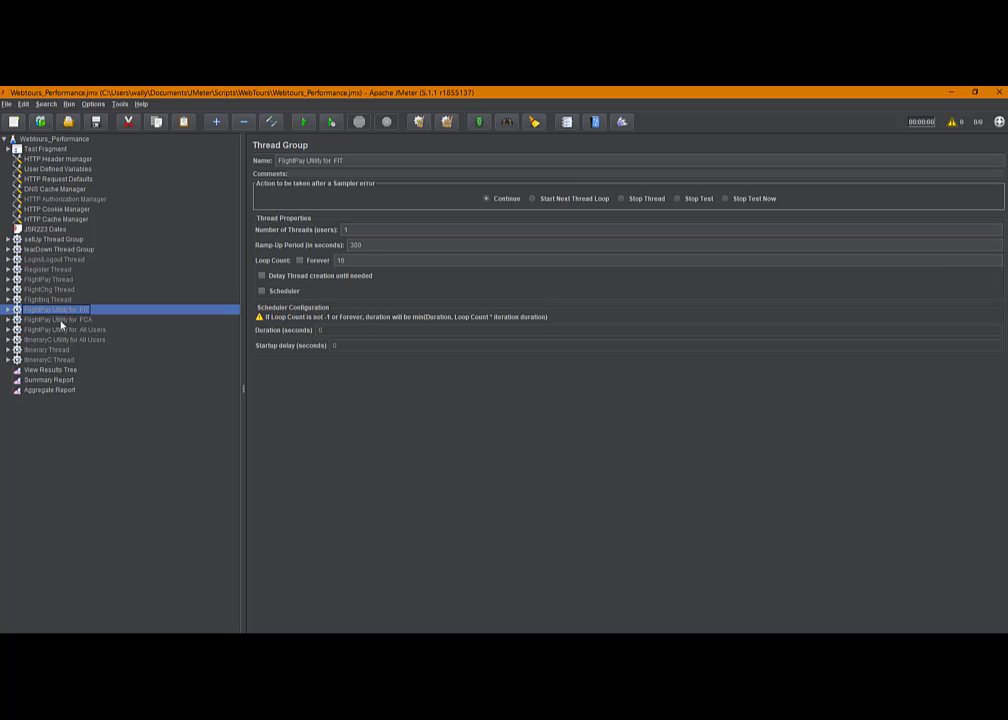
click(61, 320)
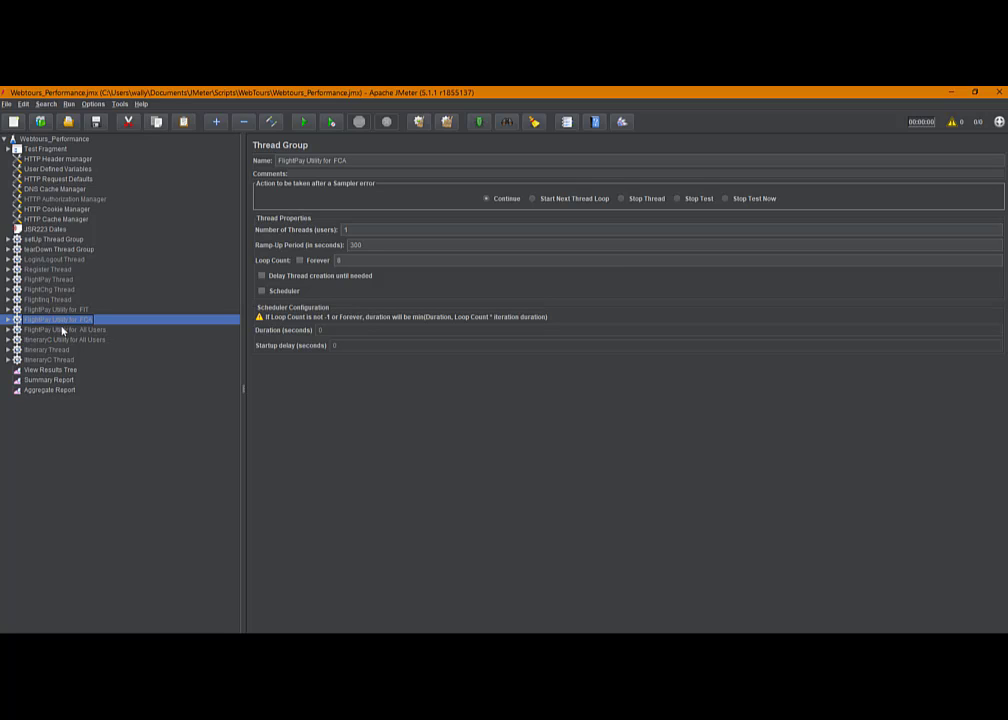
click(62, 330)
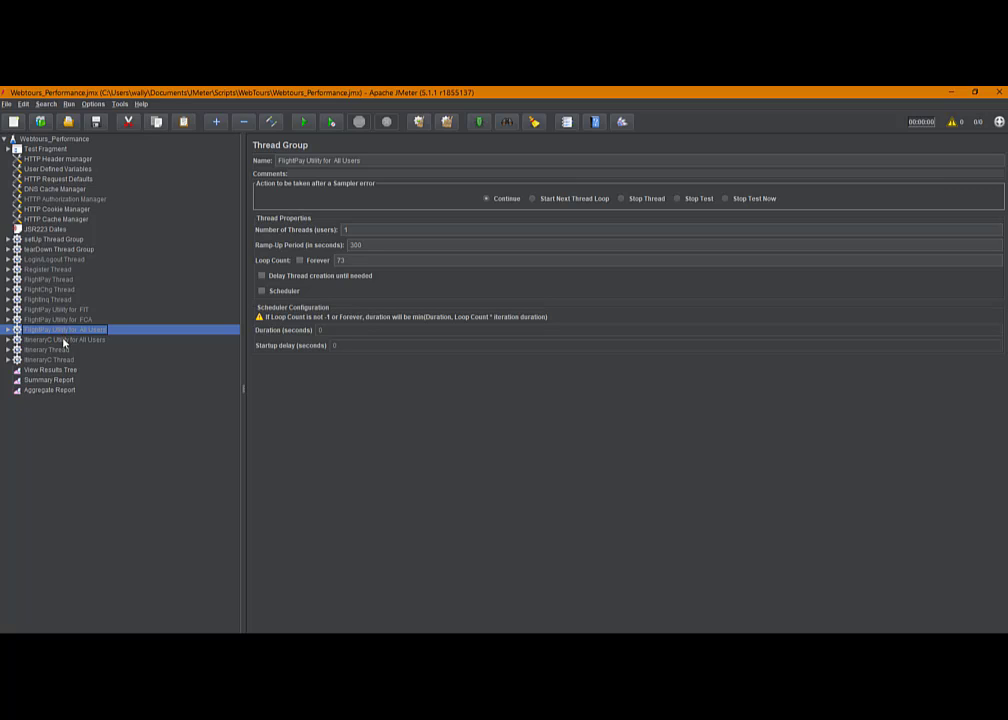
click(63, 341)
click(57, 350)
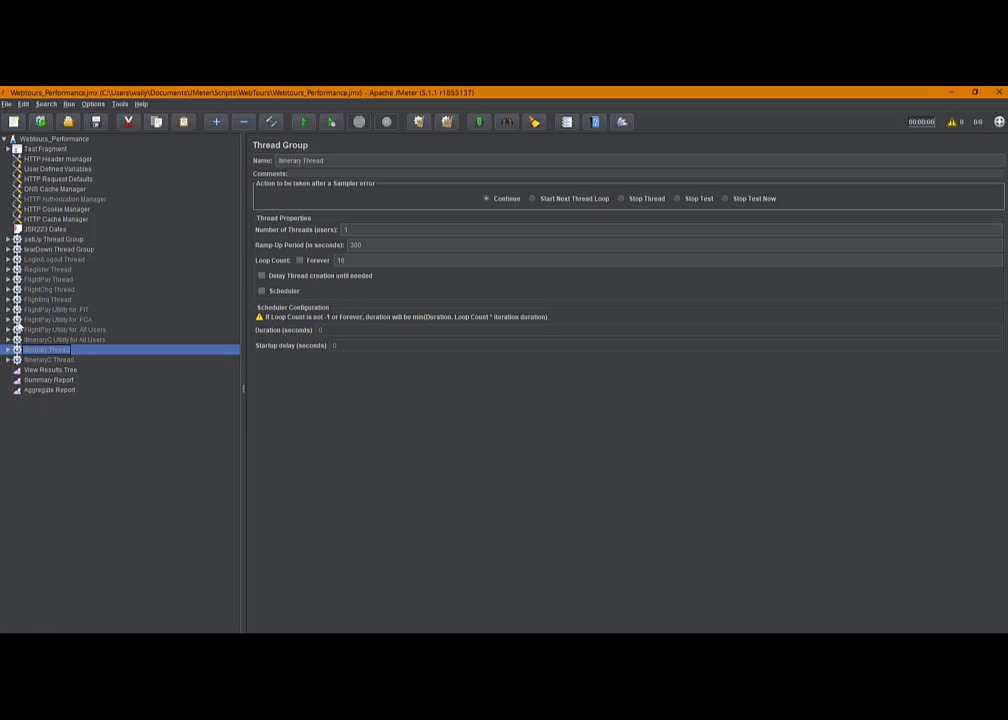
click(46, 361)
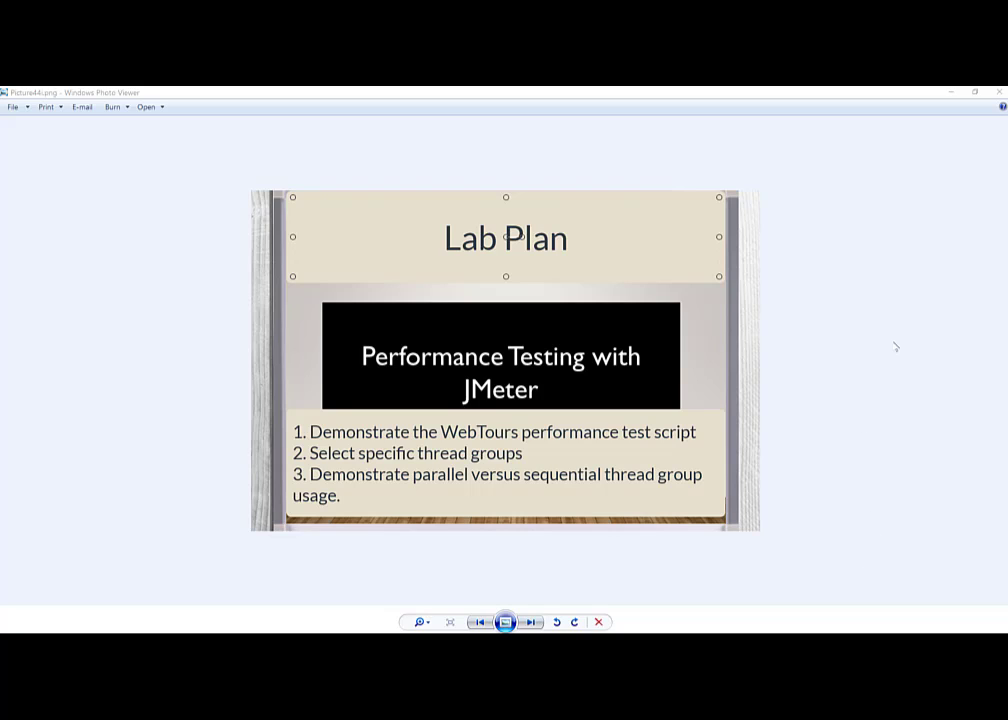
Step: Minimize the Lab Plan picture and compare the setUp and tearDown thread groups with the regular Flightinq thread group
click(952, 93)
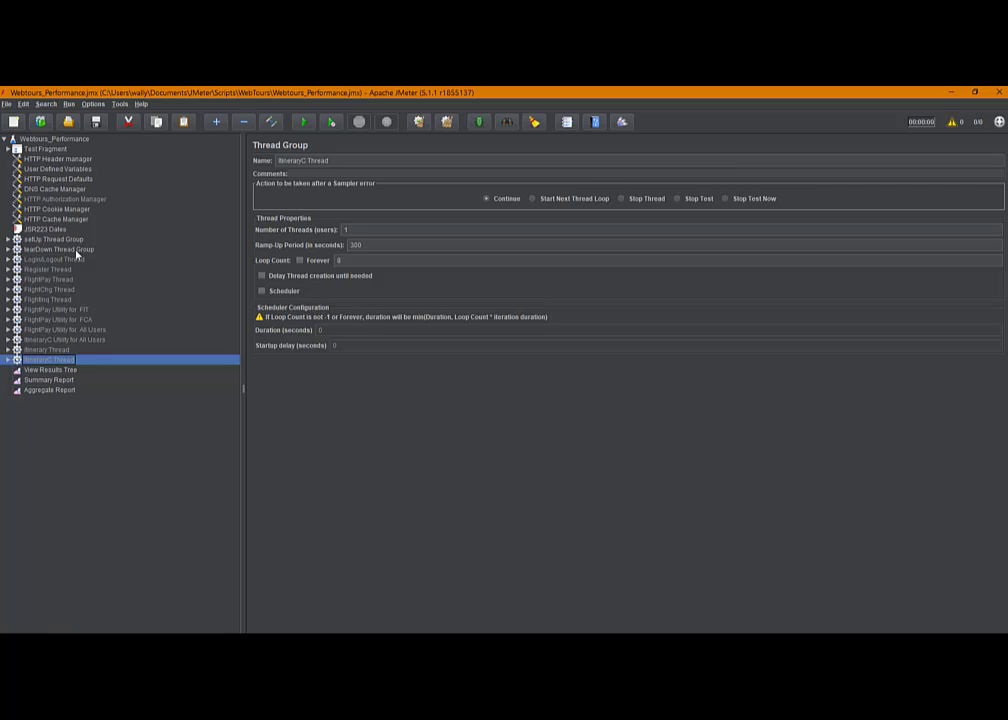
click(69, 240)
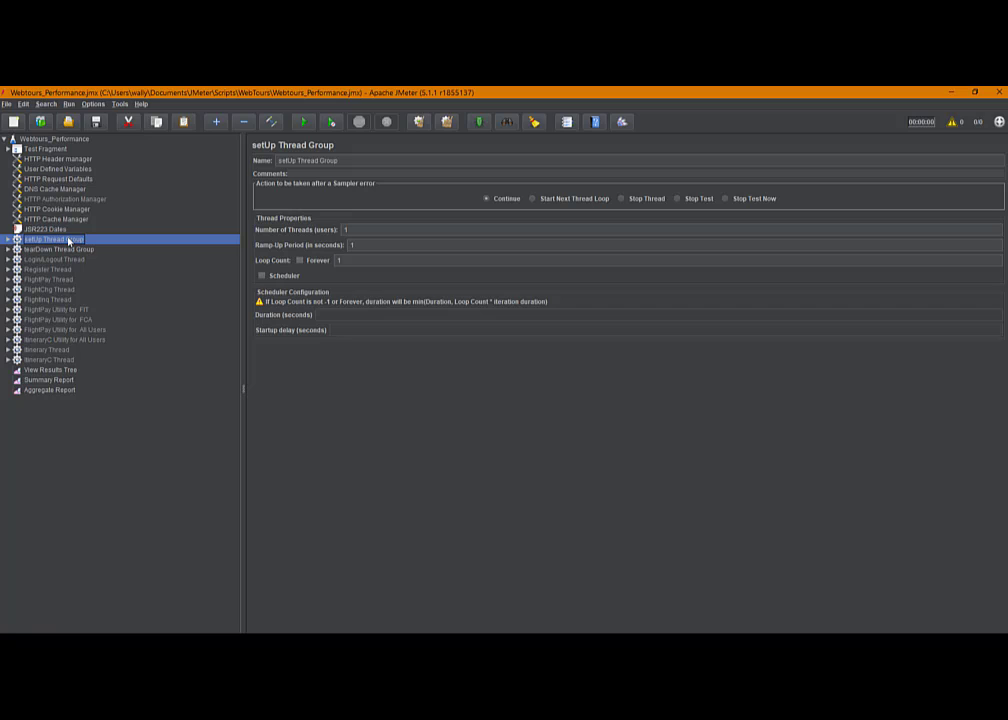
click(69, 250)
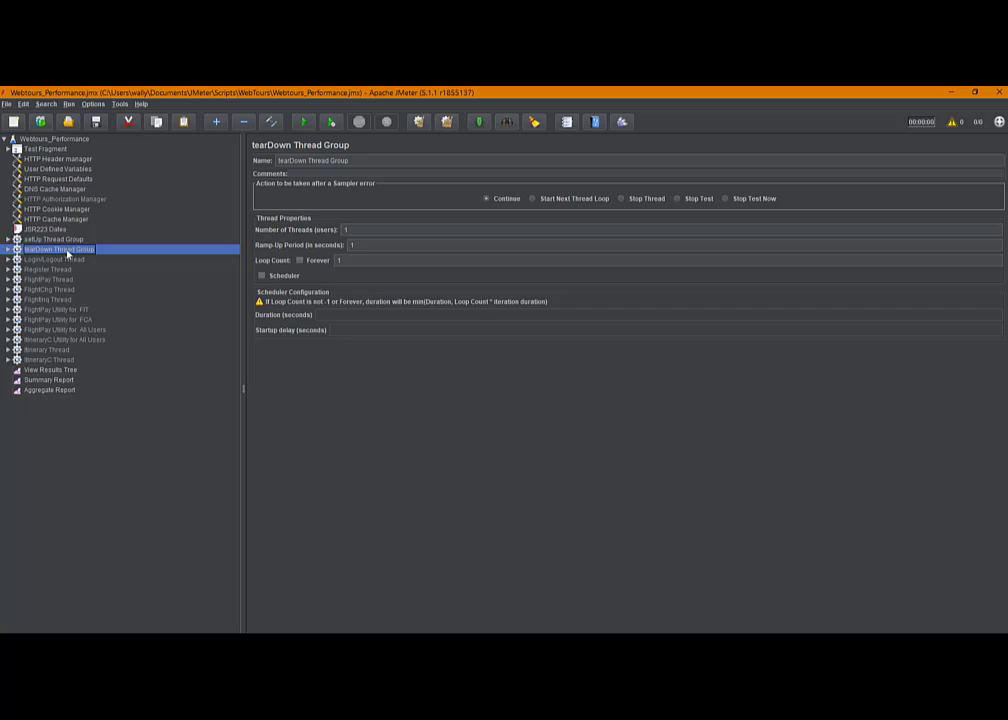
click(48, 299)
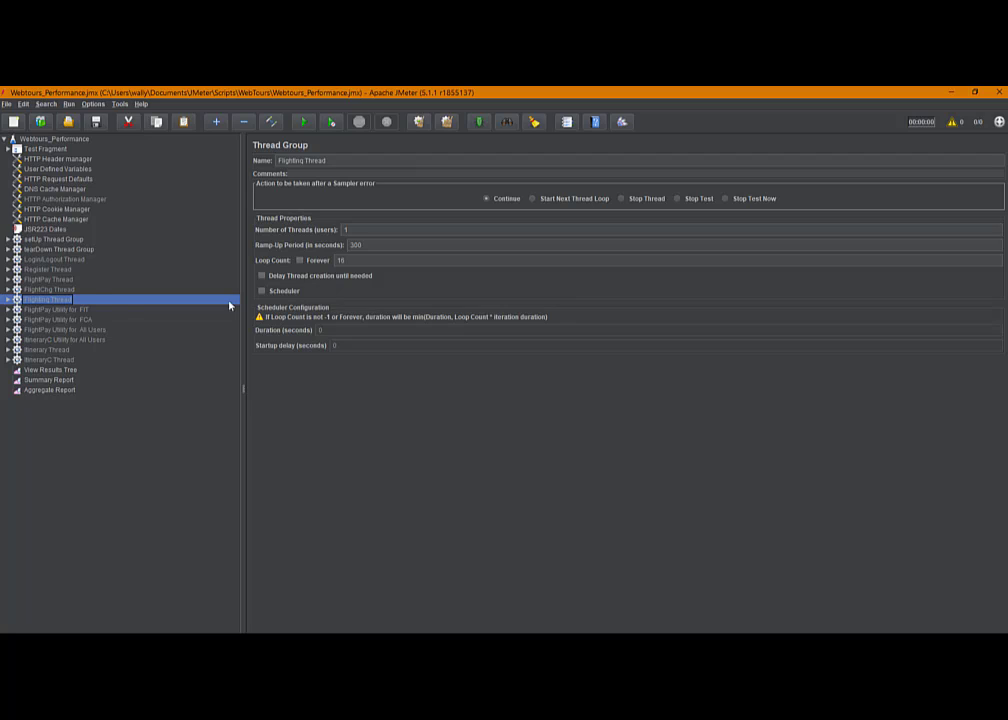
click(63, 240)
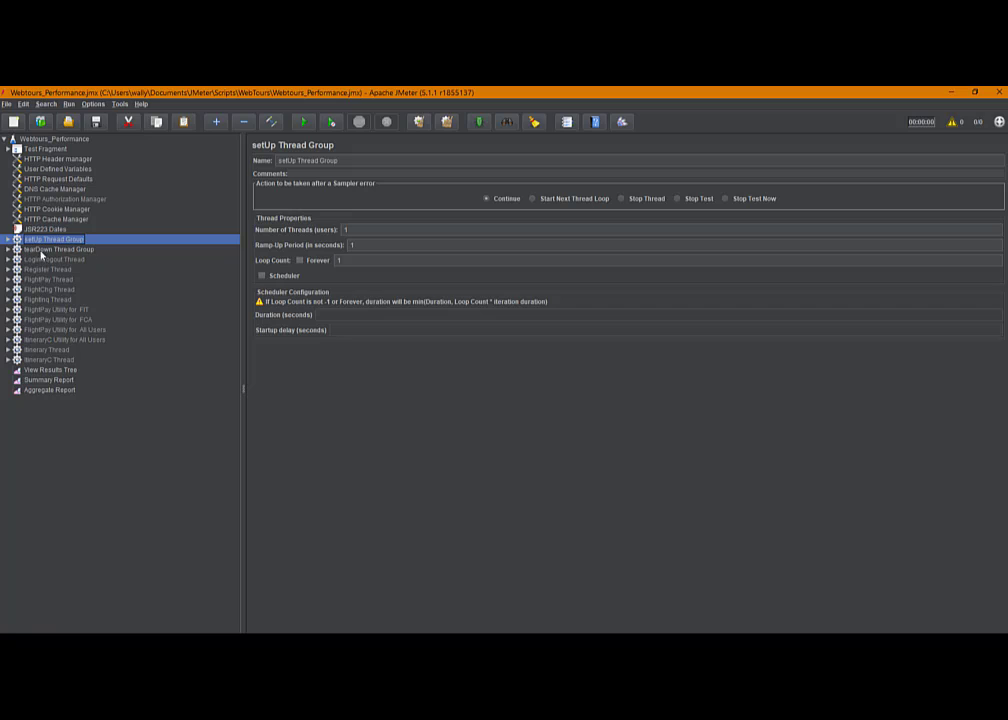
click(57, 250)
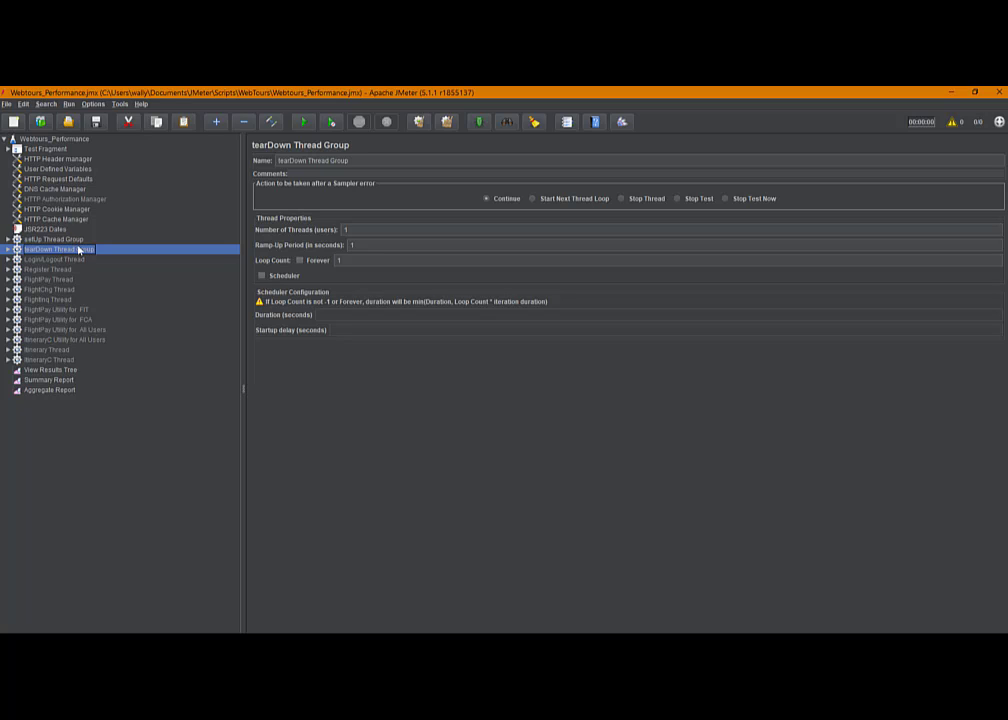
Step: Display the View Results Tree listener, save the Webtours_Performance test plan and start the test run
click(61, 371)
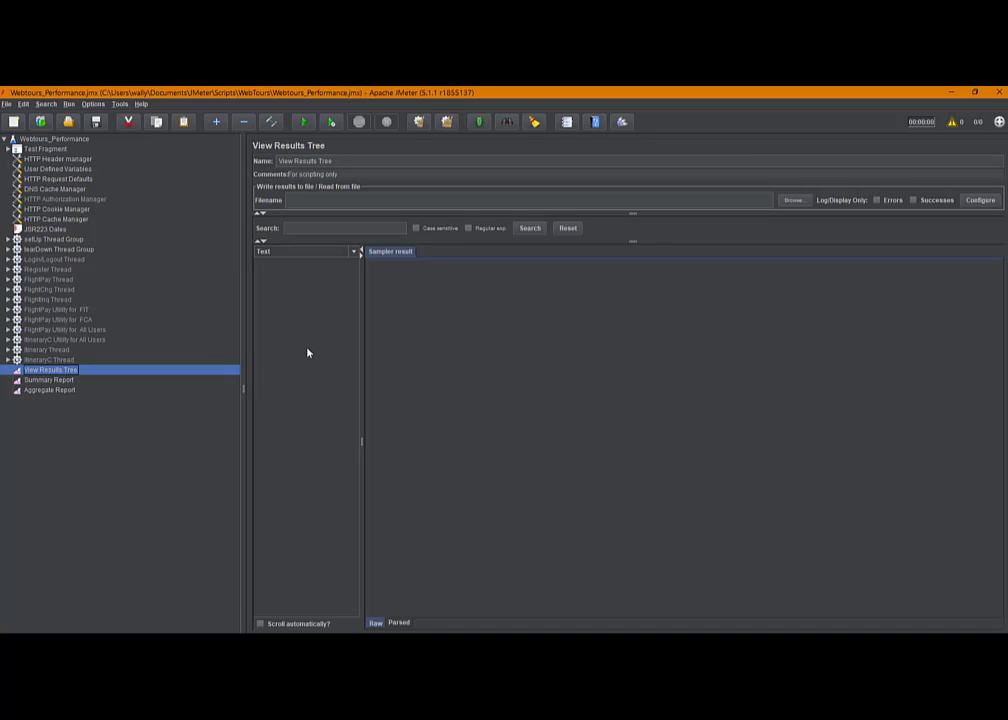
click(94, 126)
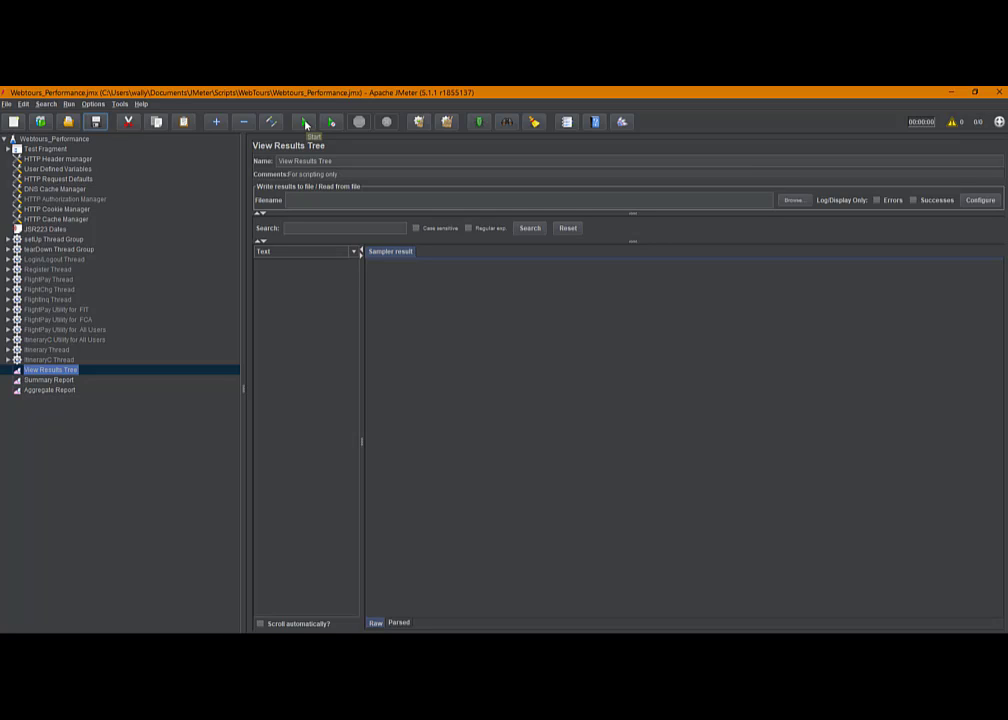
click(306, 123)
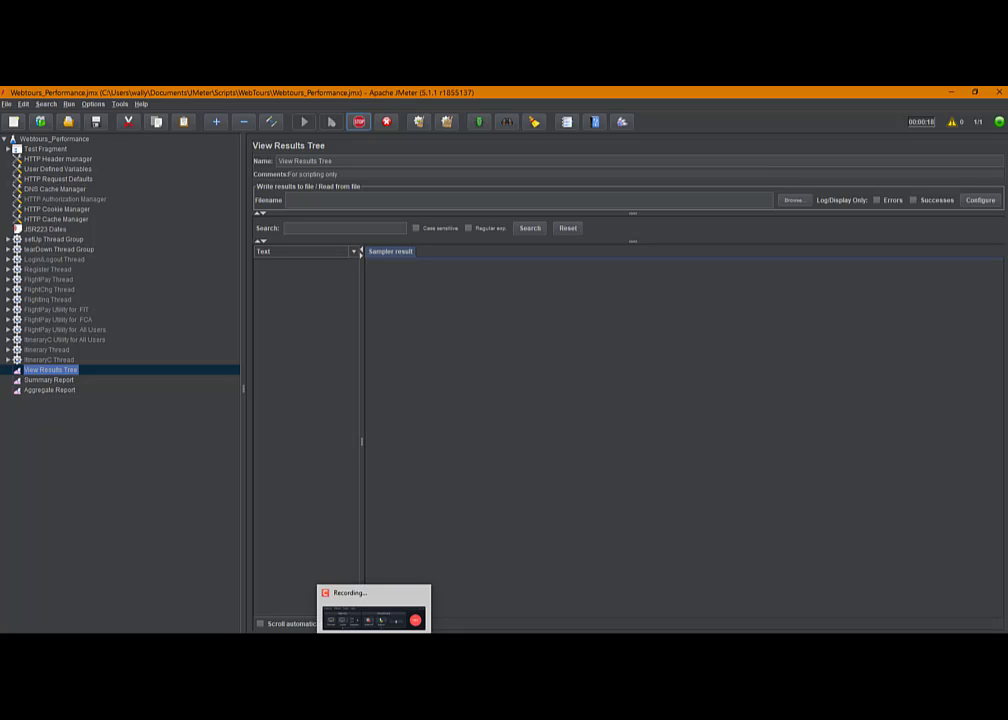
click(374, 642)
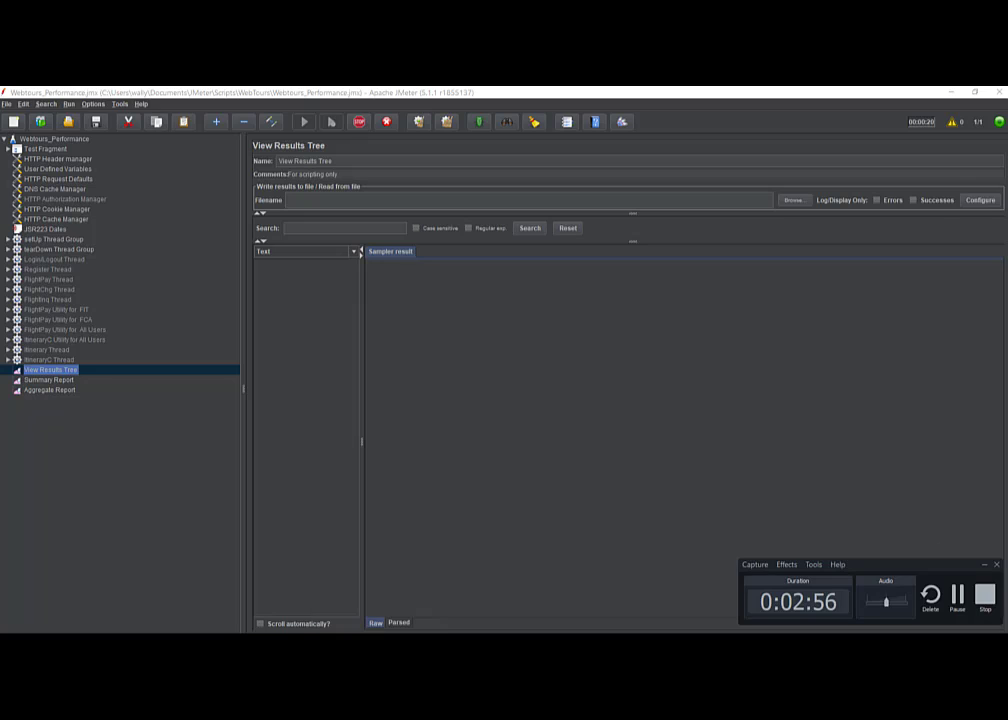
click(959, 598)
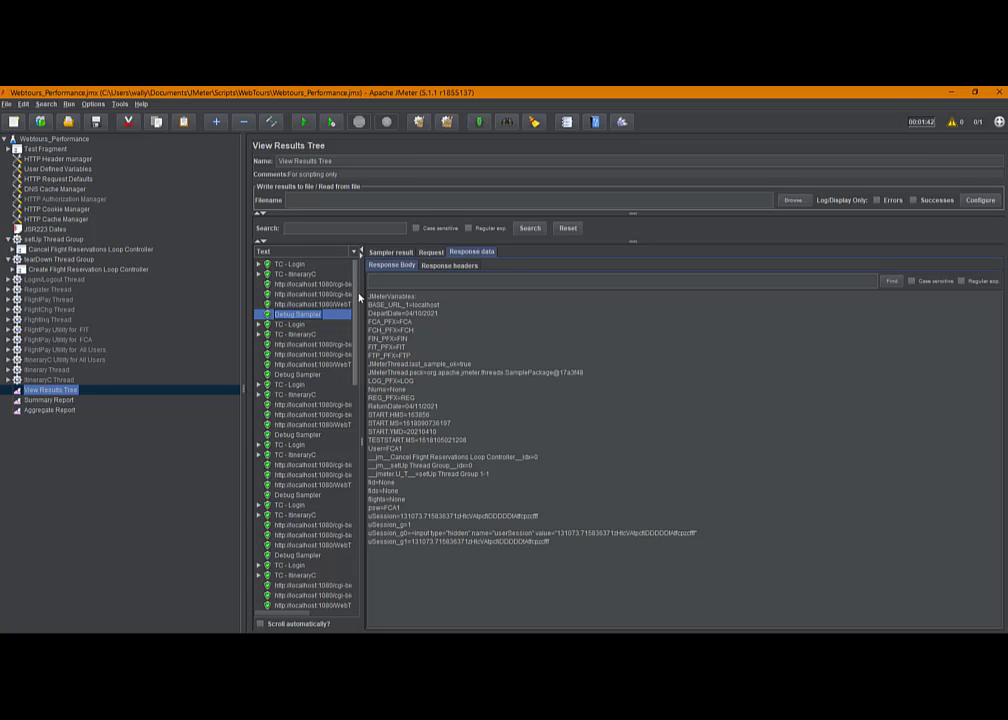
Step: Look through the sampler results and check the loop counts of the Cancel and Create Flight Reservation loop controllers
drag(355, 300, 358, 437)
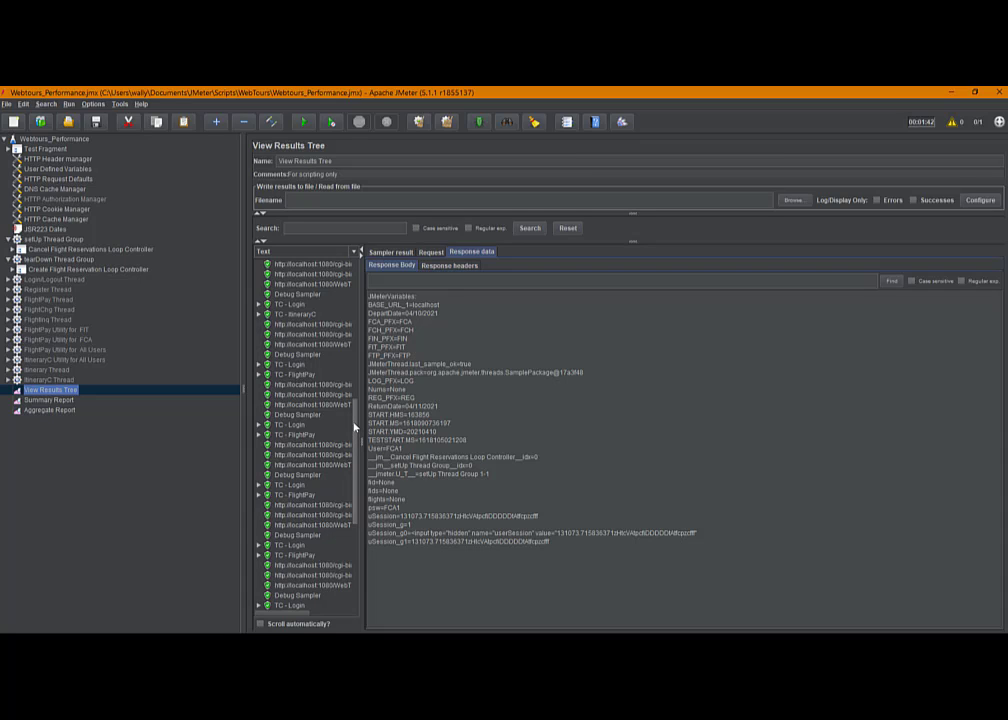
drag(354, 427, 356, 274)
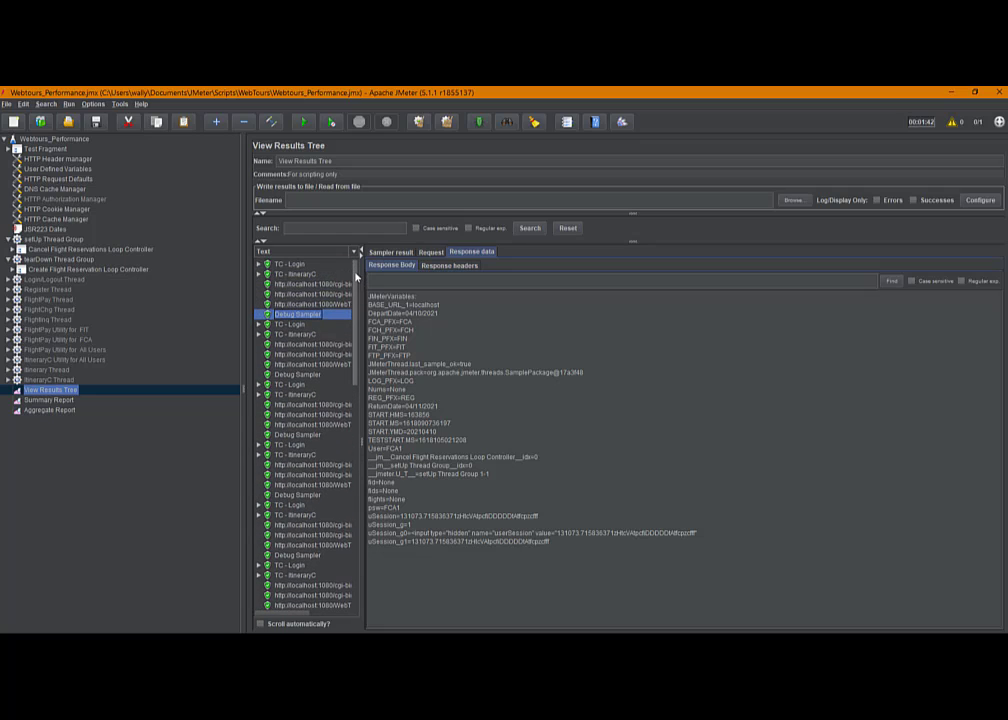
click(38, 250)
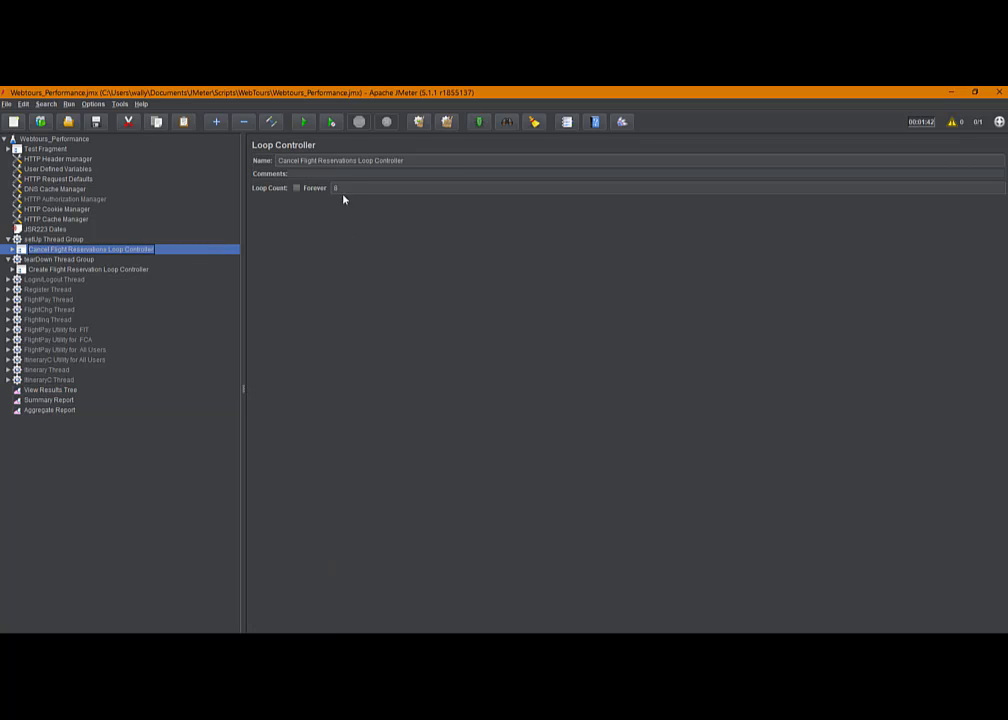
click(62, 270)
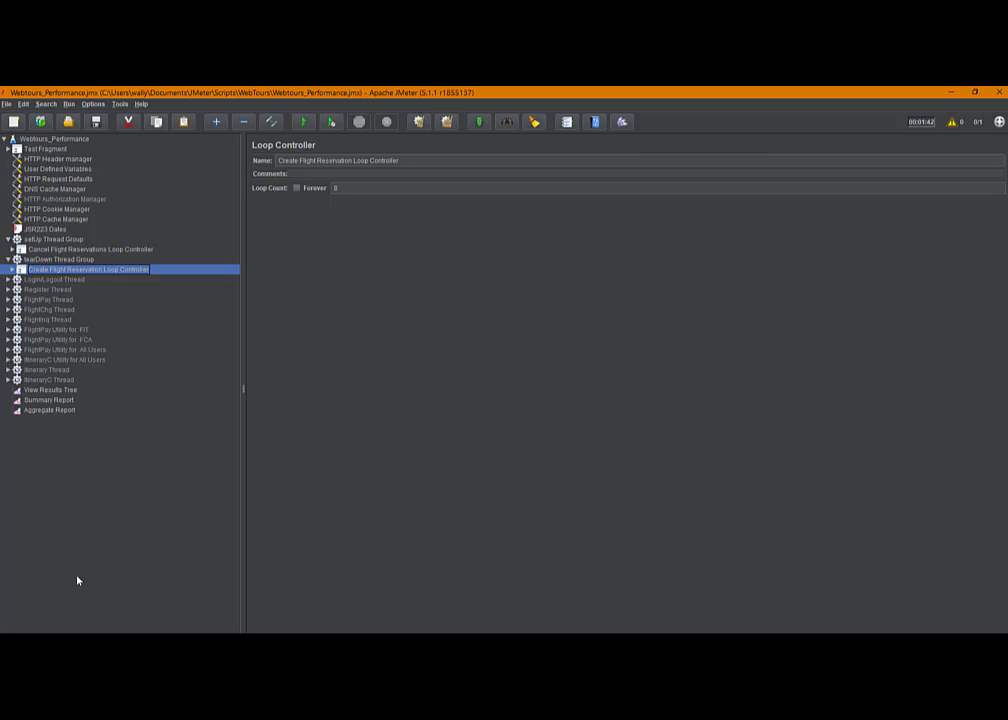
Step: Open FlightUsers.csv from the WebTours folder in Notepad++ and look through its user entries, selecting the FCA1 to FCA8 lines
mouse_move(166, 642)
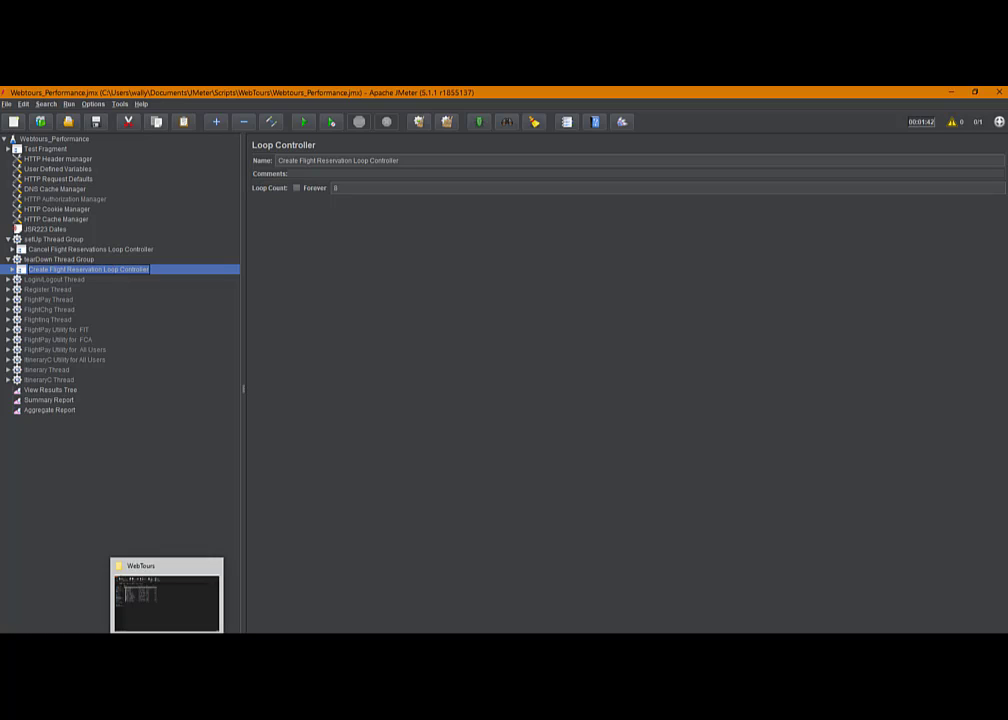
click(166, 602)
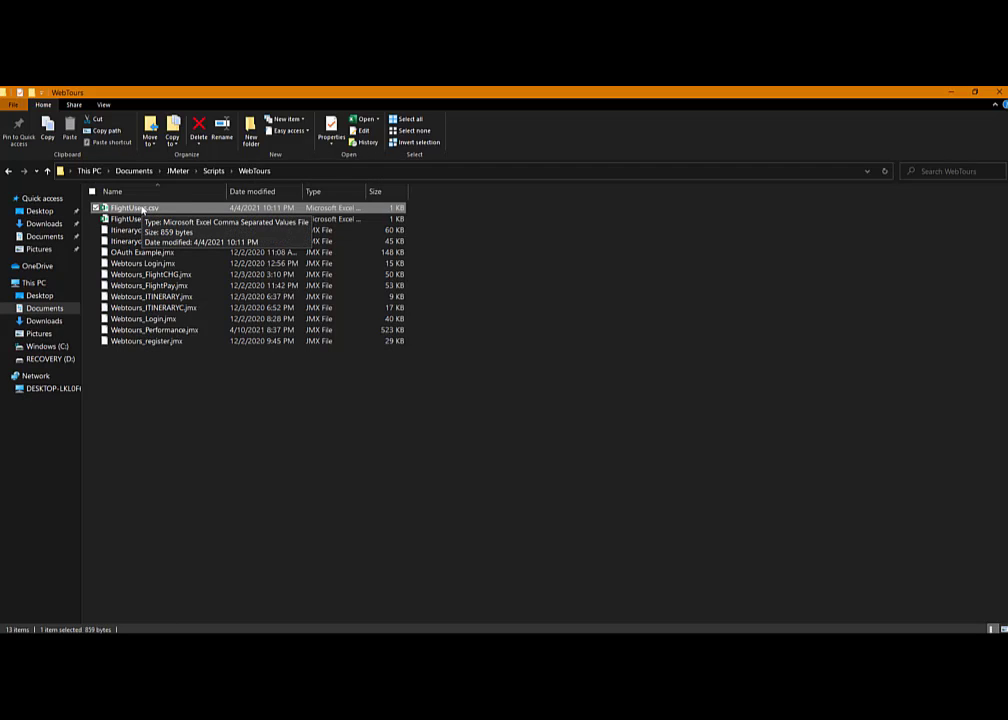
right_click(142, 208)
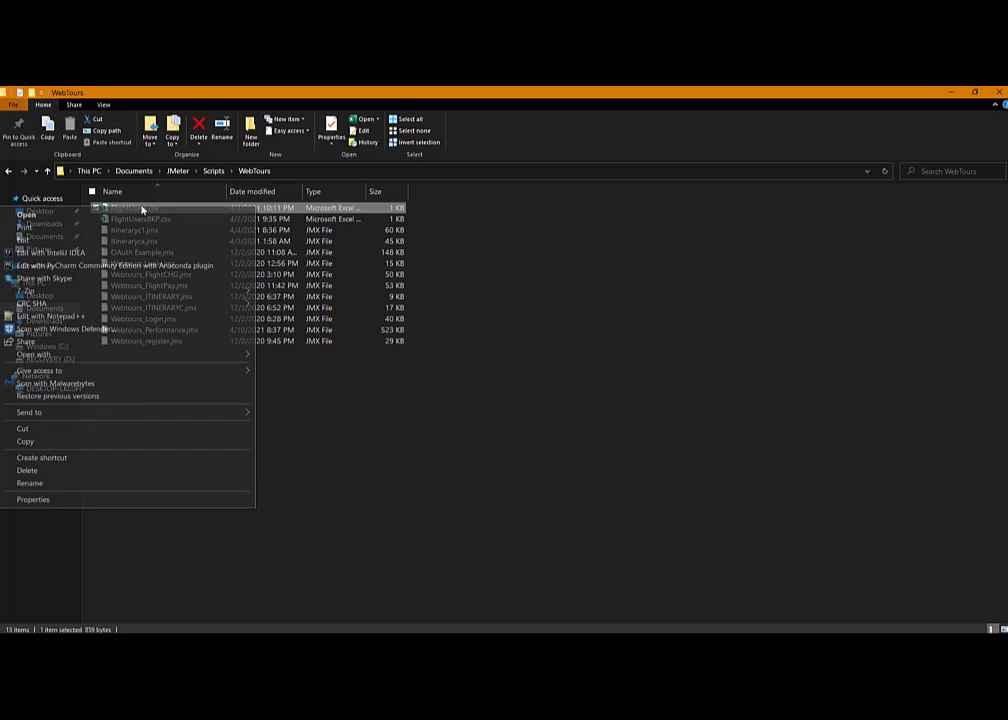
click(53, 316)
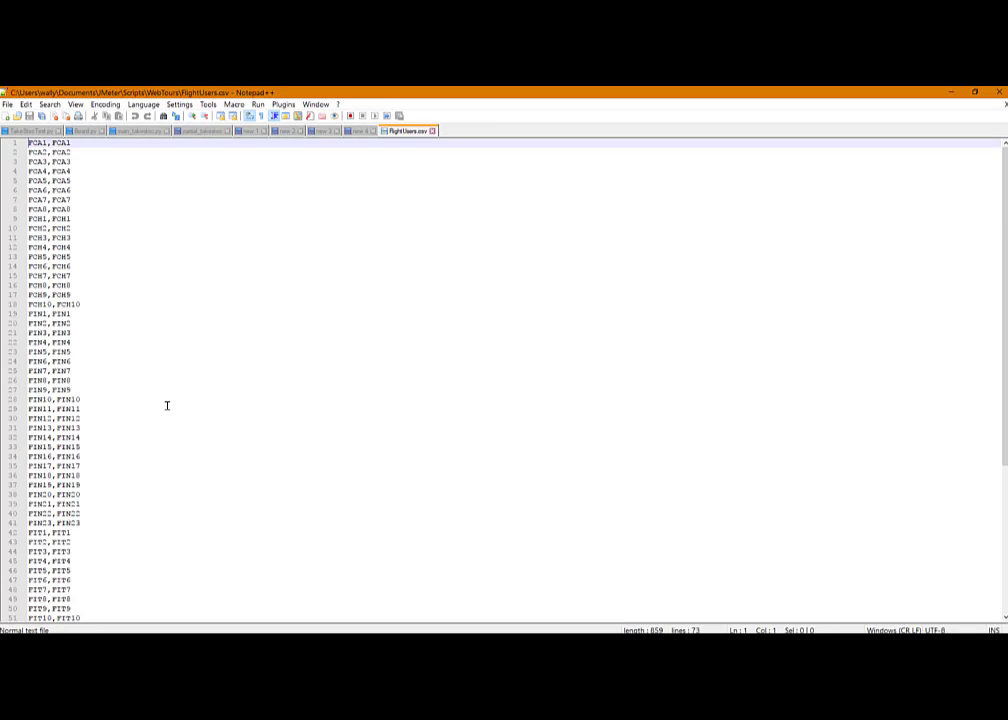
scroll(166, 405, down, 8)
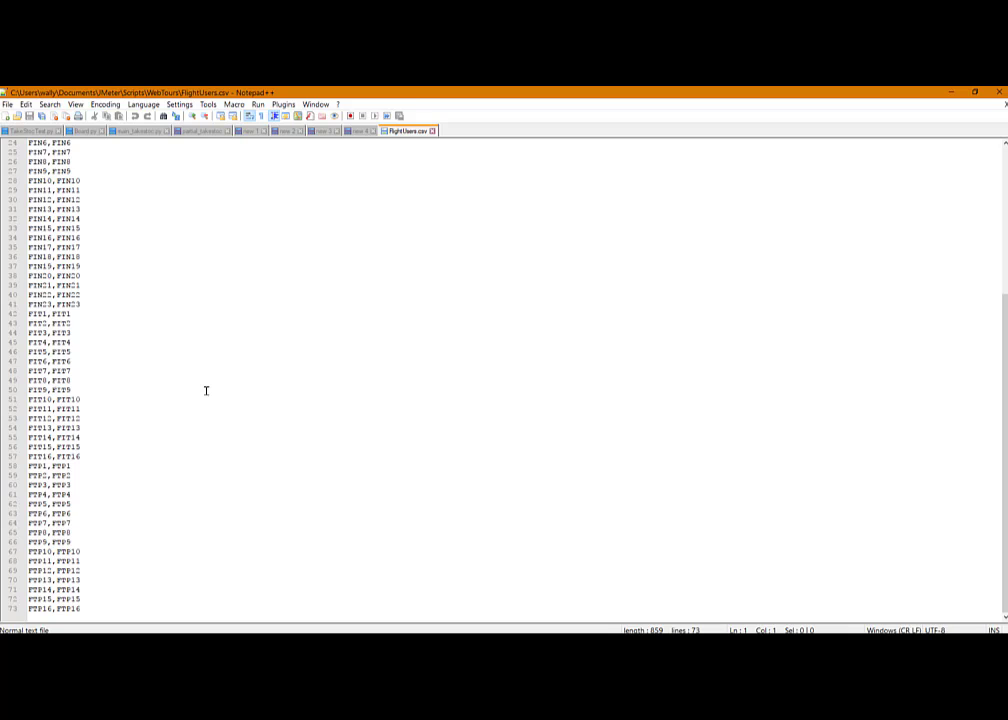
scroll(205, 389, up, 8)
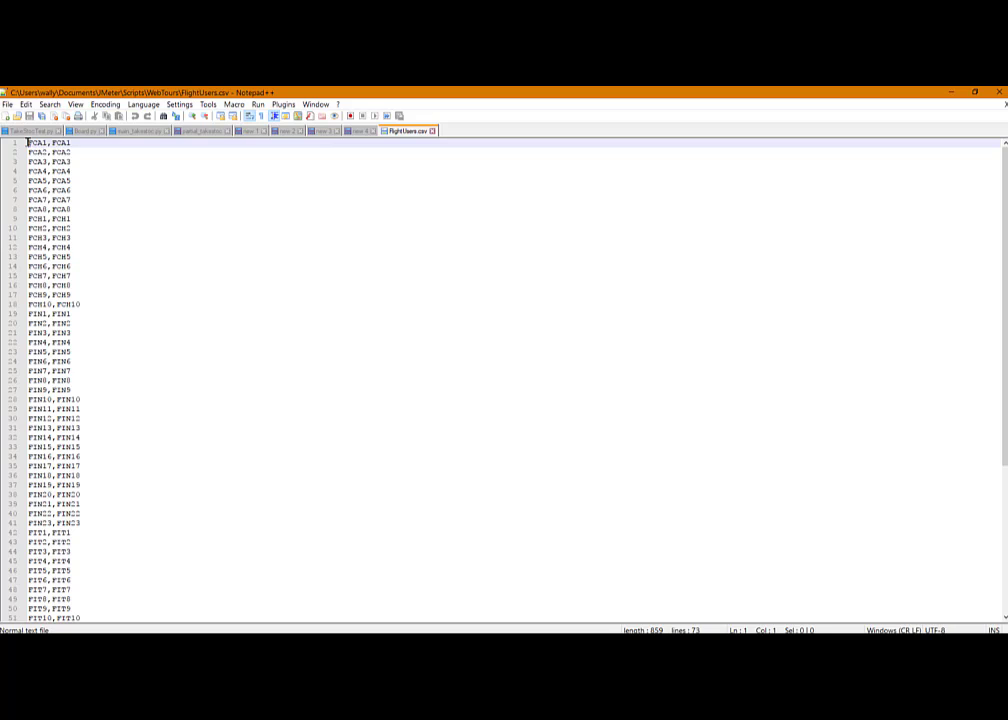
drag(27, 143, 86, 211)
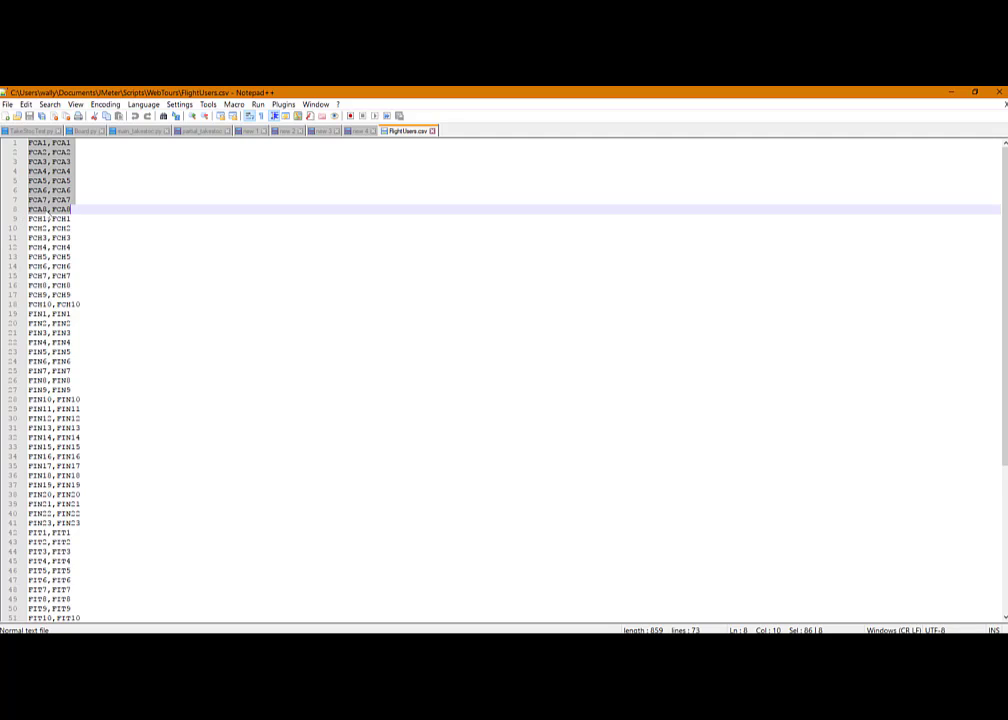
Step: Close FlightUsers.csv and Notepad++, and minimize the WebTours folder to return to JMeter
click(433, 131)
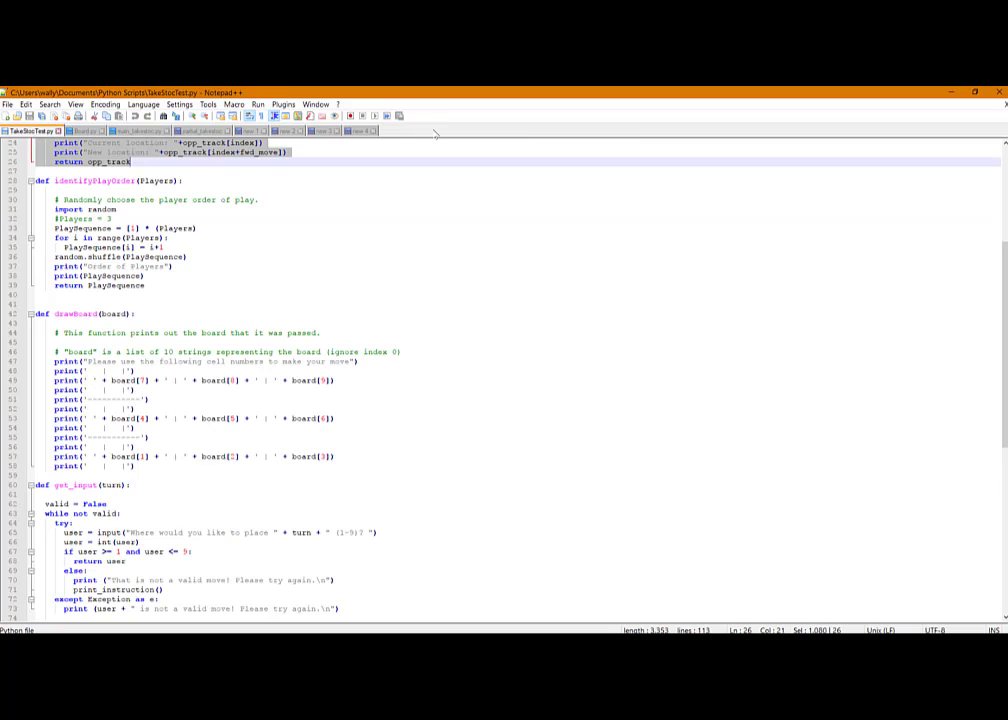
click(999, 92)
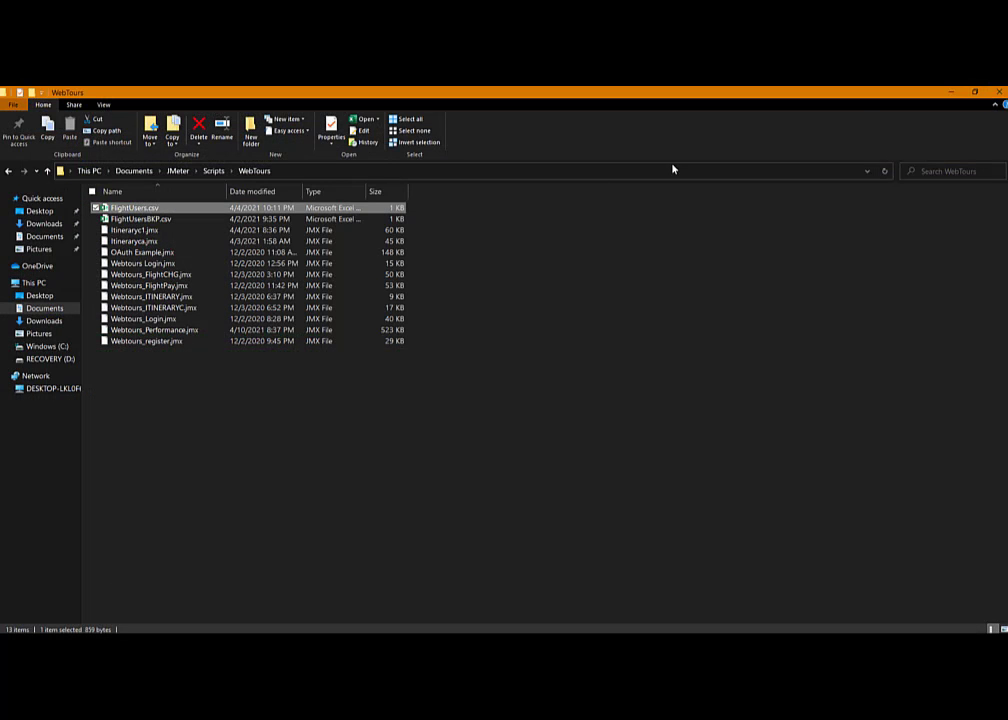
click(951, 92)
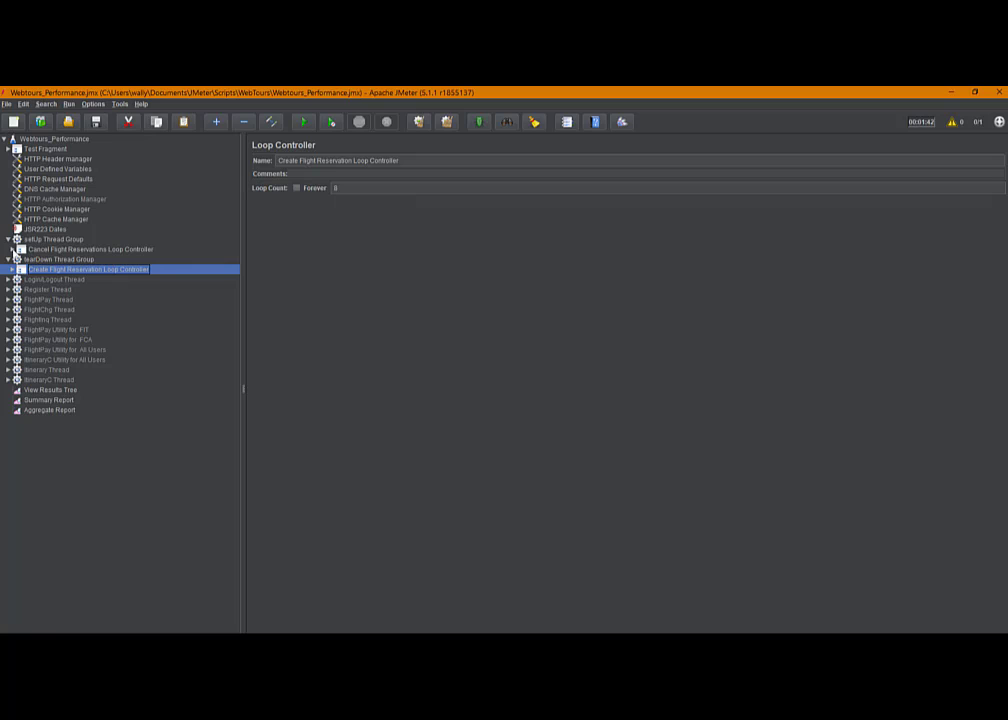
Step: Review the Cancel Flight Reservations Loop Controller's CSV Data Set Config and the sub-results of the first TC - Login in the View Results Tree
click(12, 250)
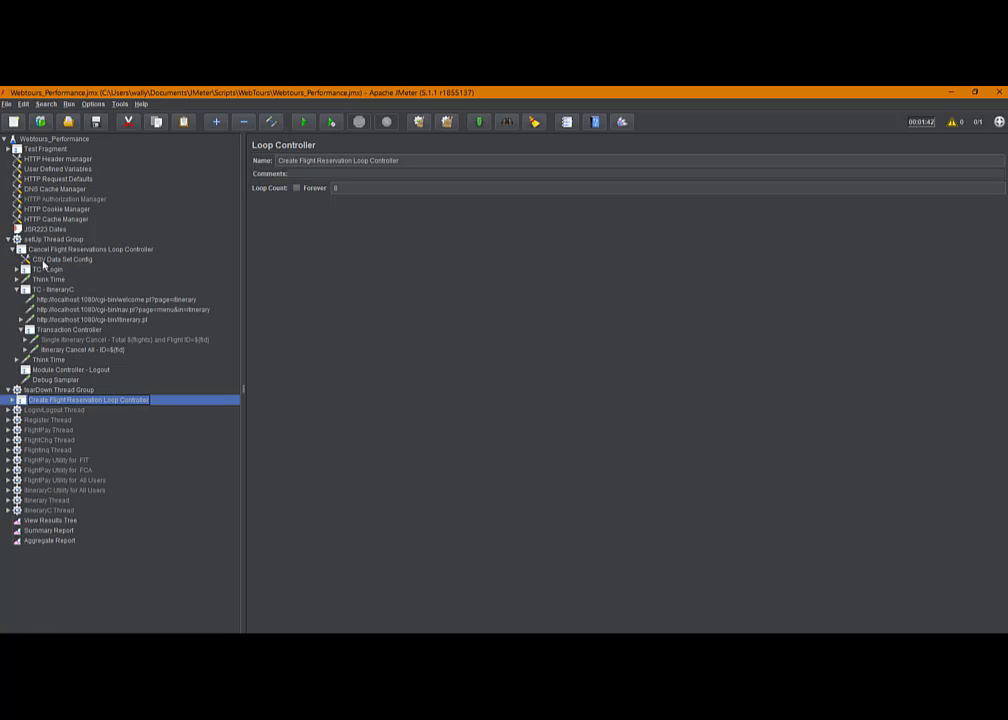
click(55, 261)
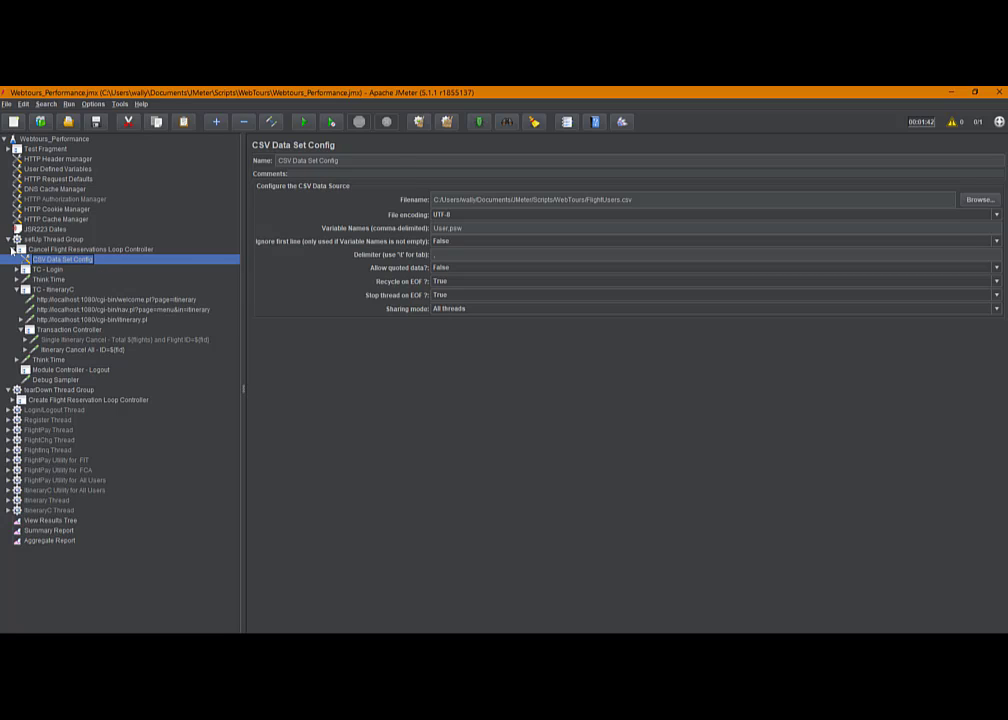
click(12, 249)
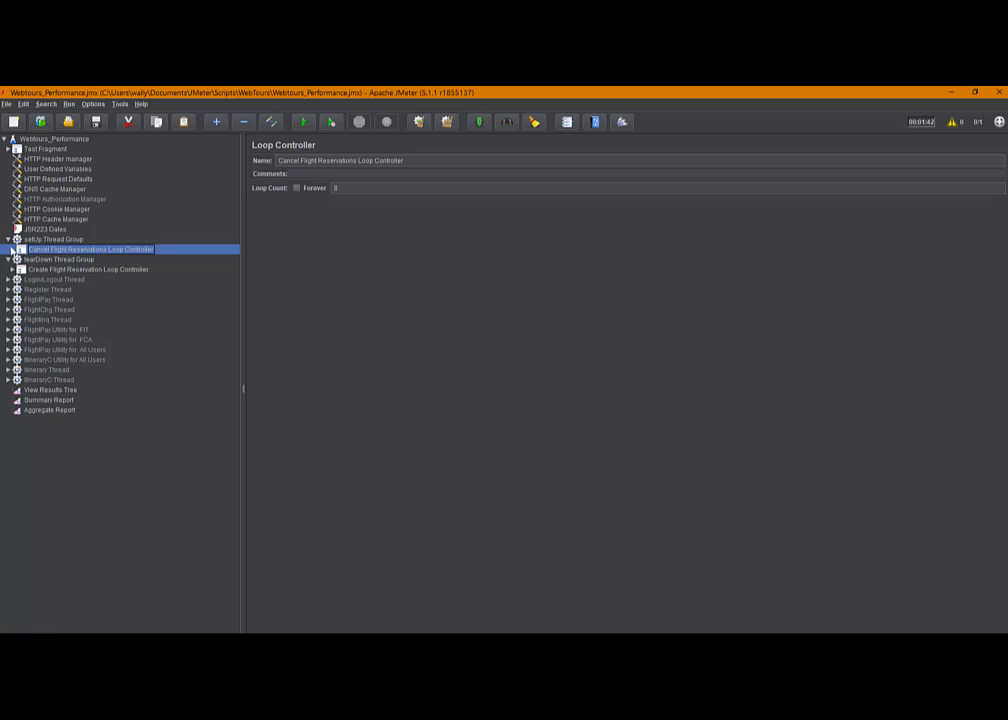
click(52, 391)
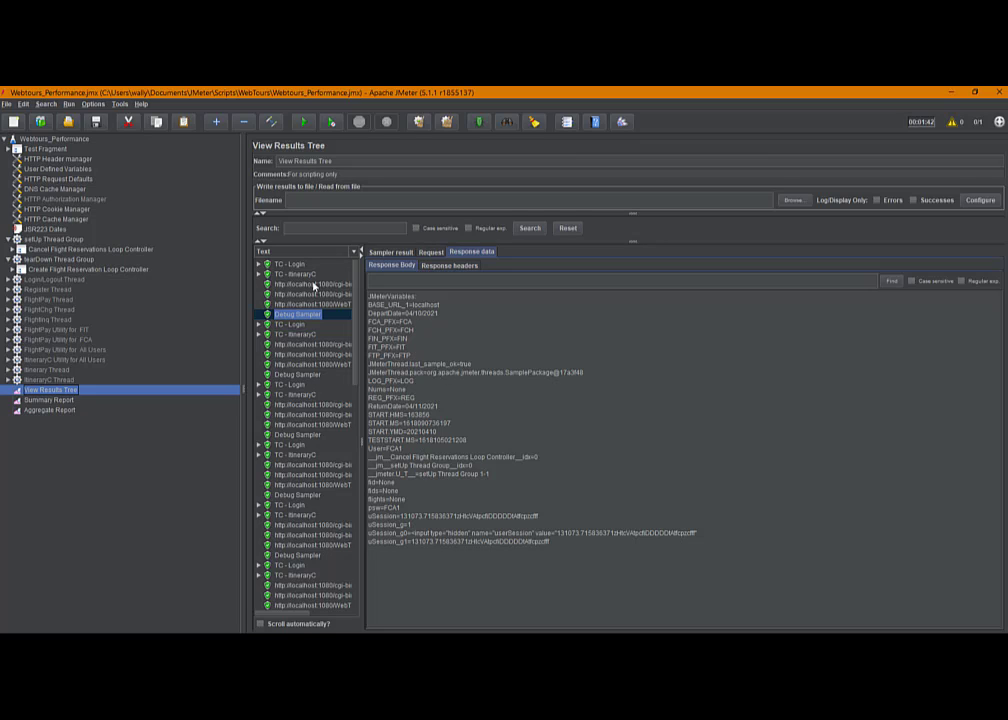
click(258, 264)
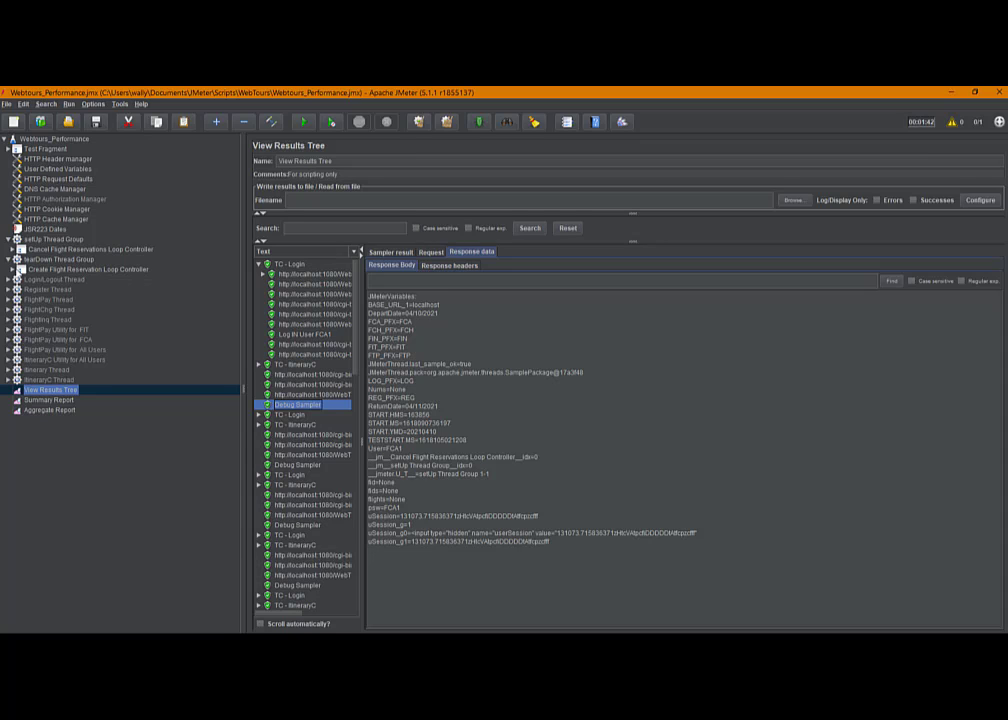
Step: Collapse the setUp and tearDown thread groups and enable the Login/Logout Thread group
click(8, 240)
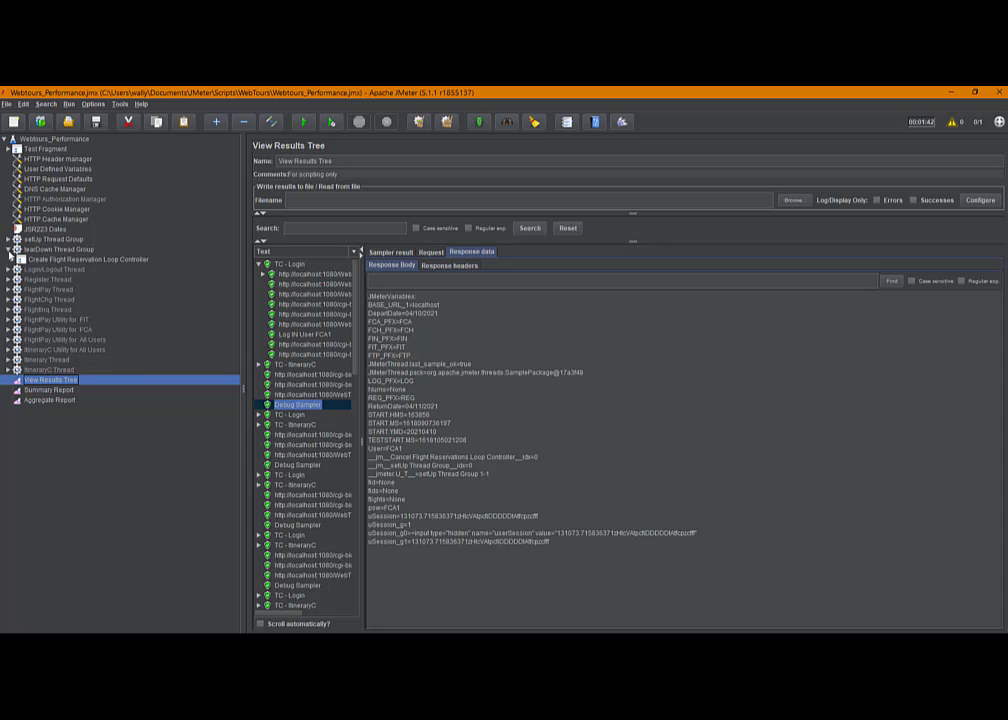
click(7, 249)
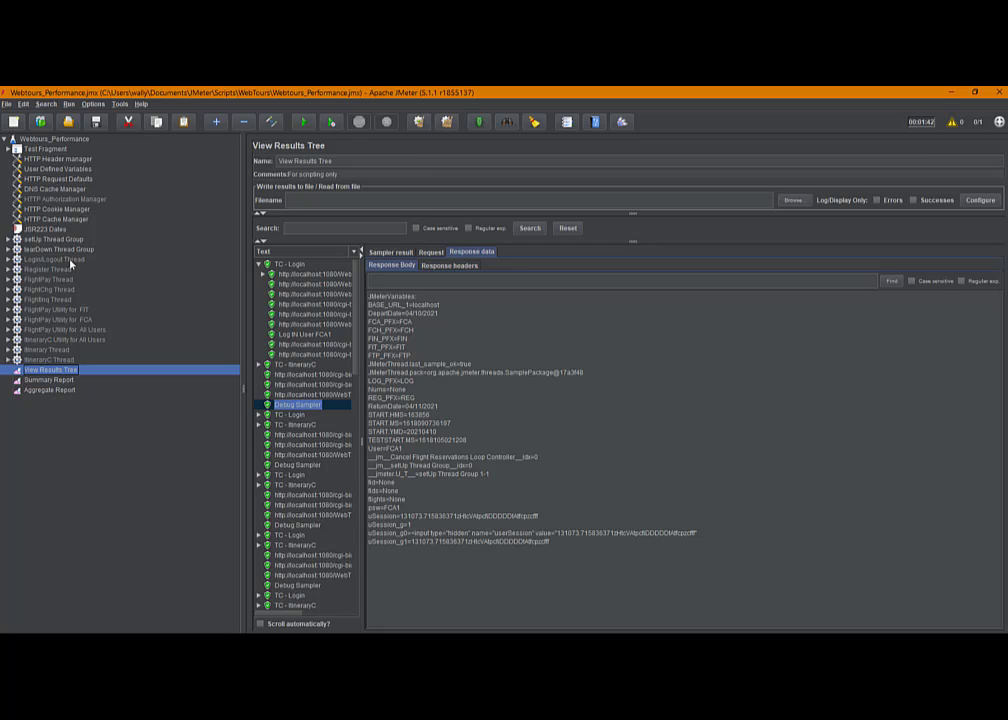
click(31, 260)
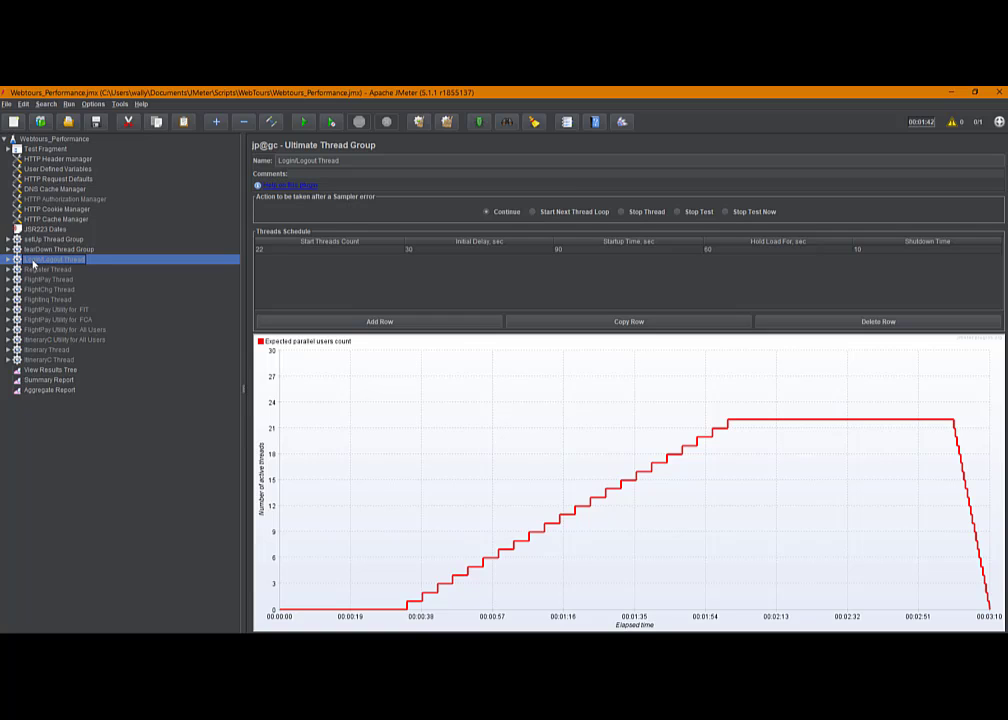
right_click(33, 263)
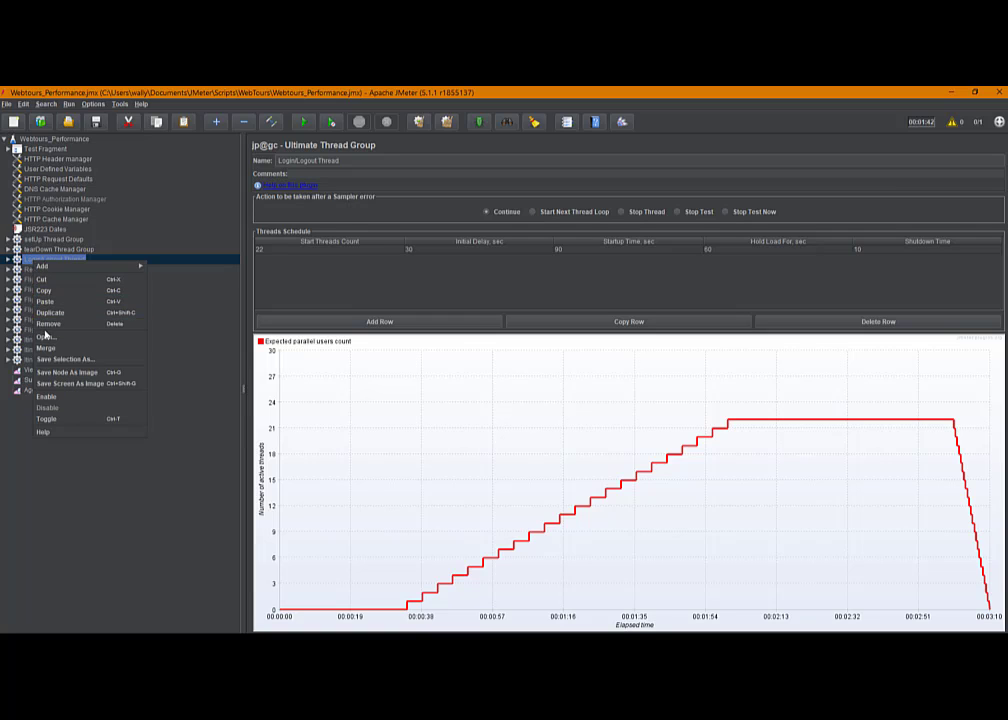
click(42, 397)
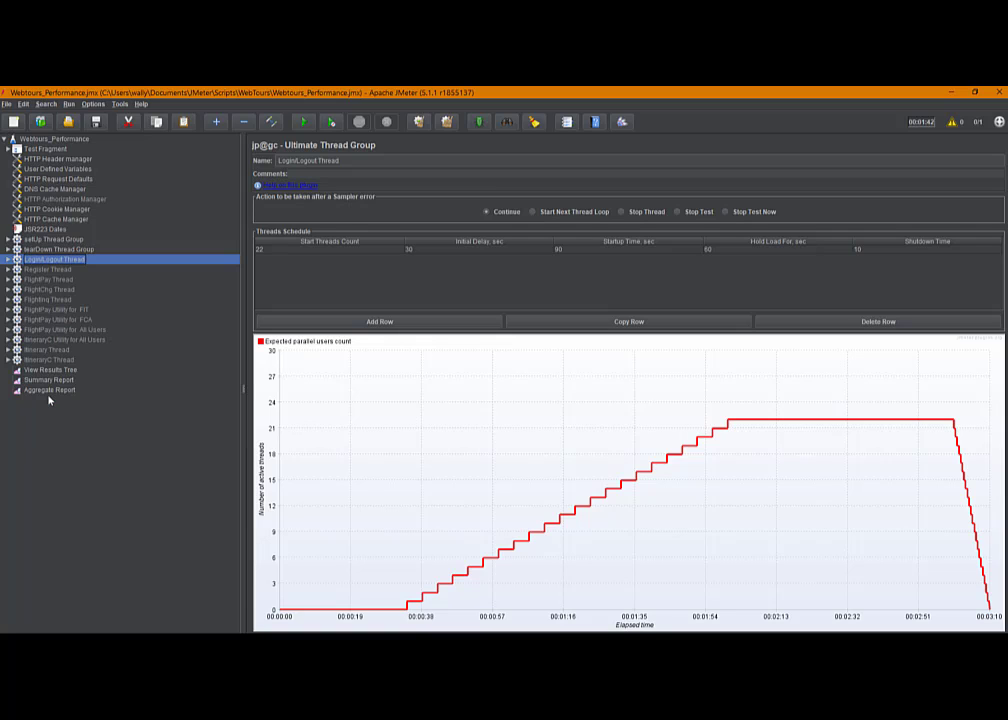
Step: Review the setUp and tearDown thread groups, the Login/Logout Thread schedule, and the Webtours_Performance test plan's run options
click(40, 240)
click(38, 249)
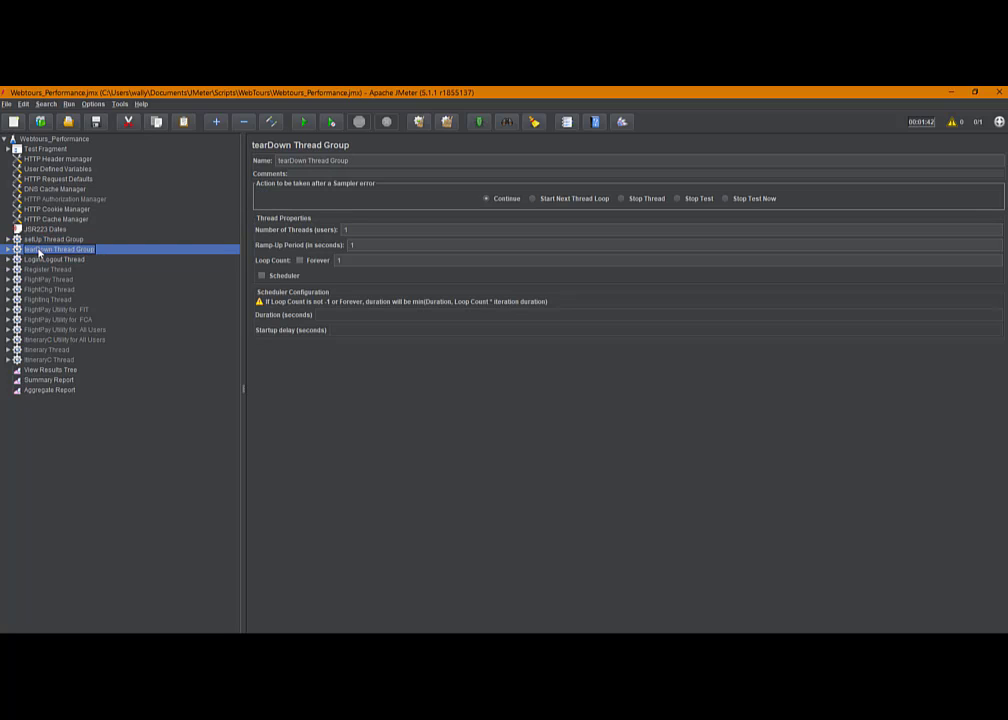
click(41, 260)
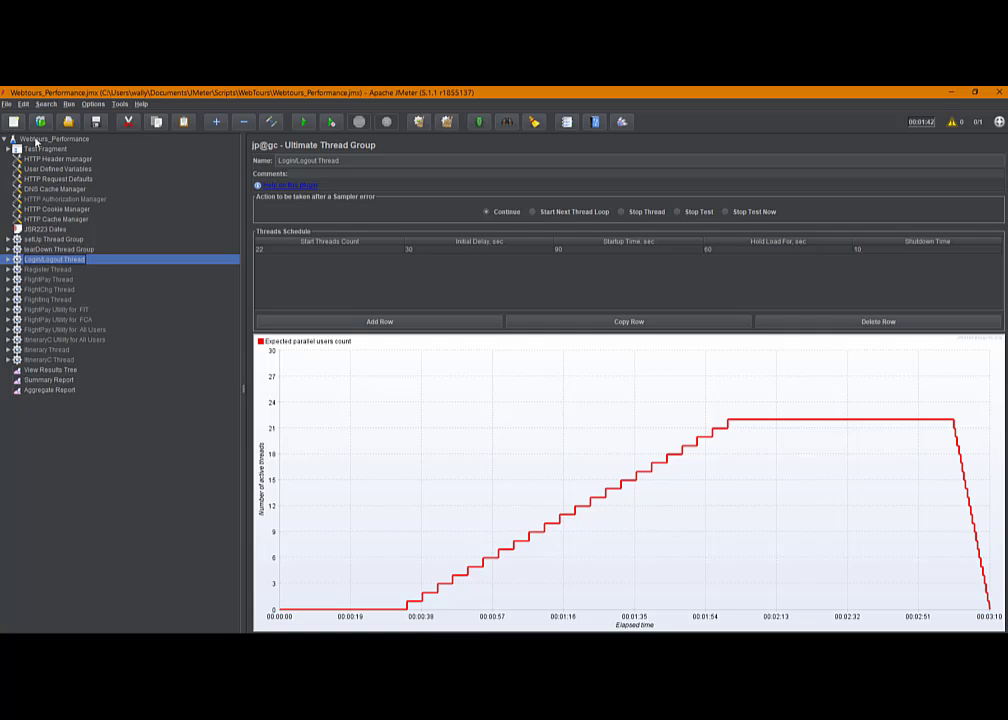
click(50, 139)
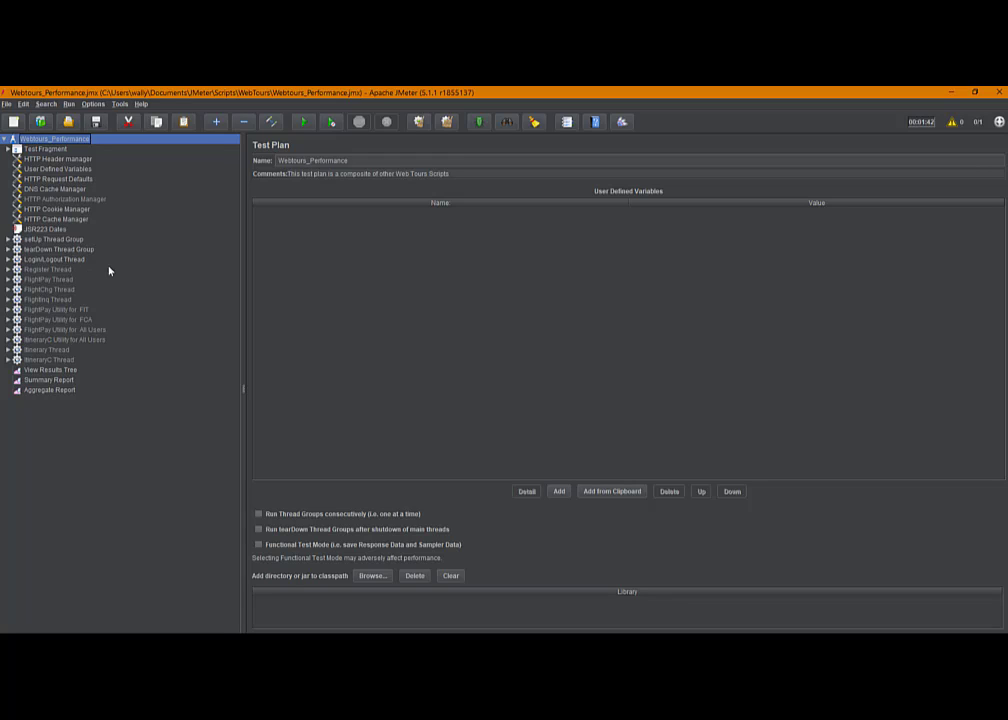
Step: Save the test plan, clear all earlier results with the View Results Tree displayed, and start the test run
click(95, 121)
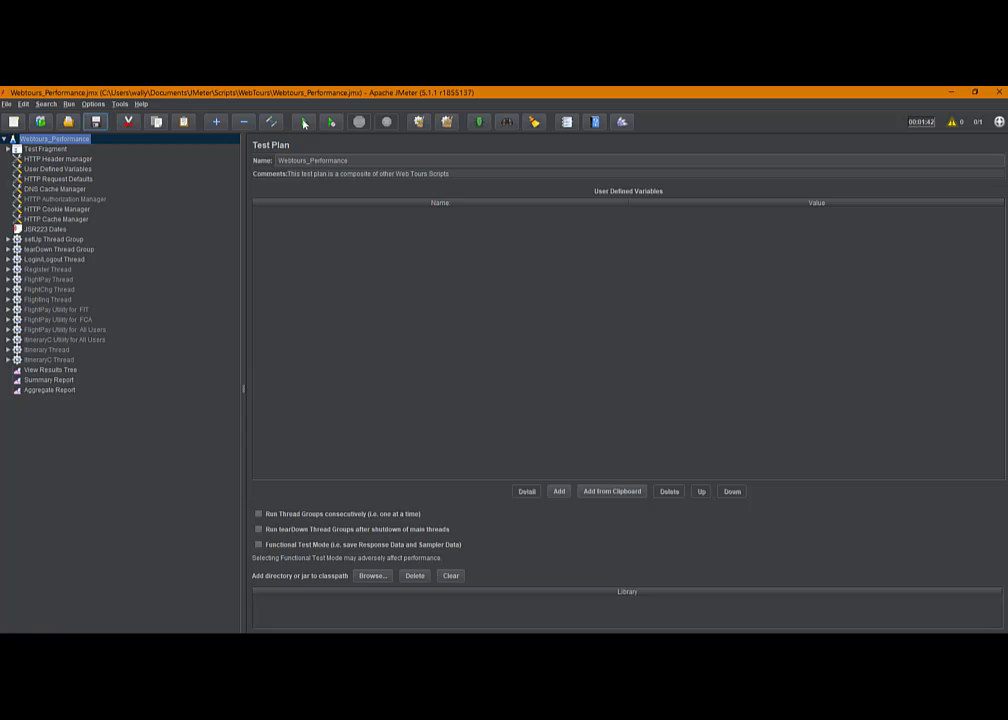
click(63, 371)
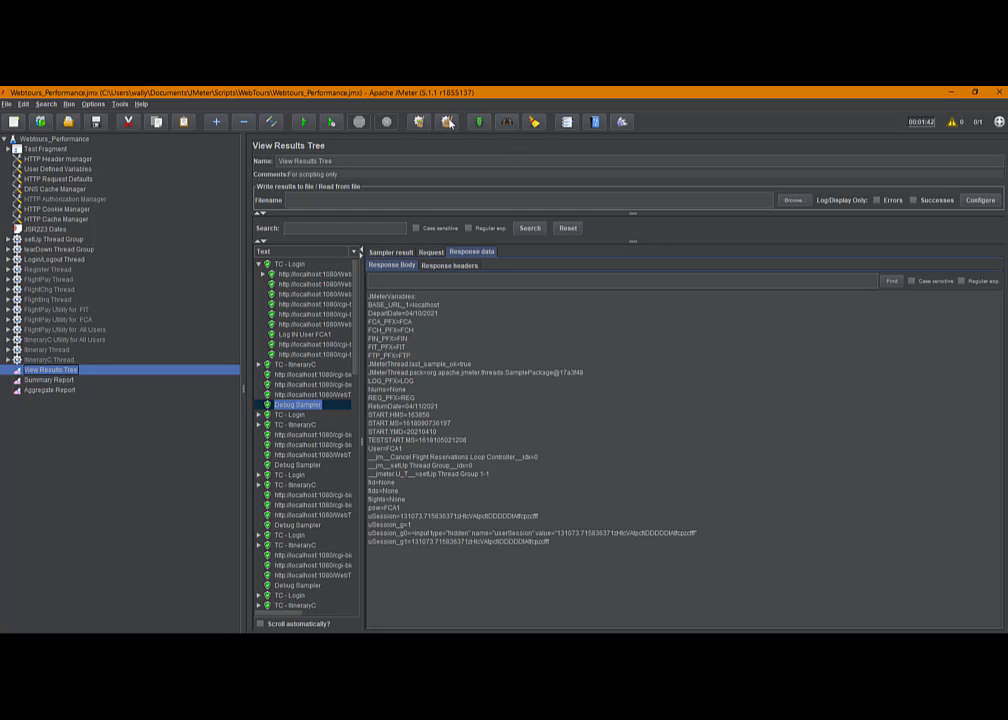
click(448, 122)
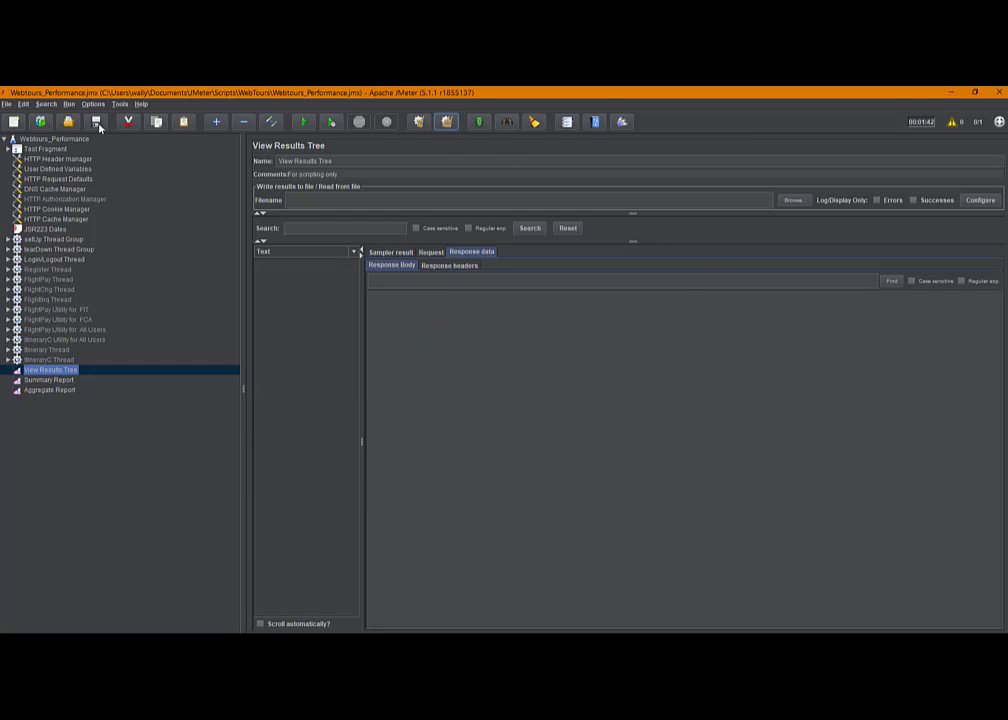
click(304, 124)
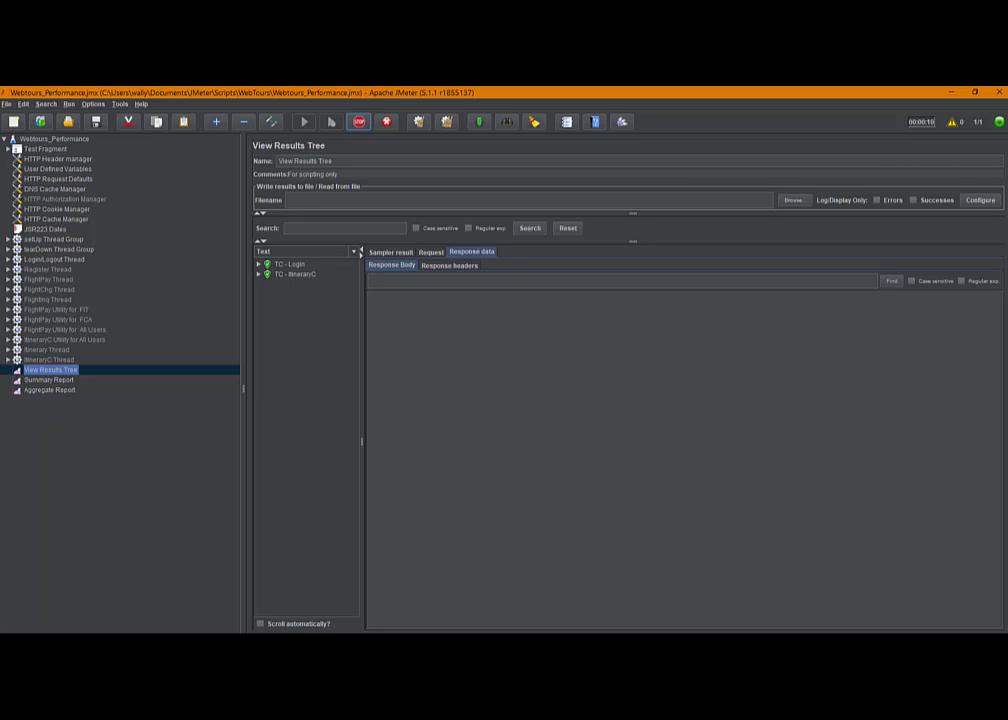
key(alt+Tab)
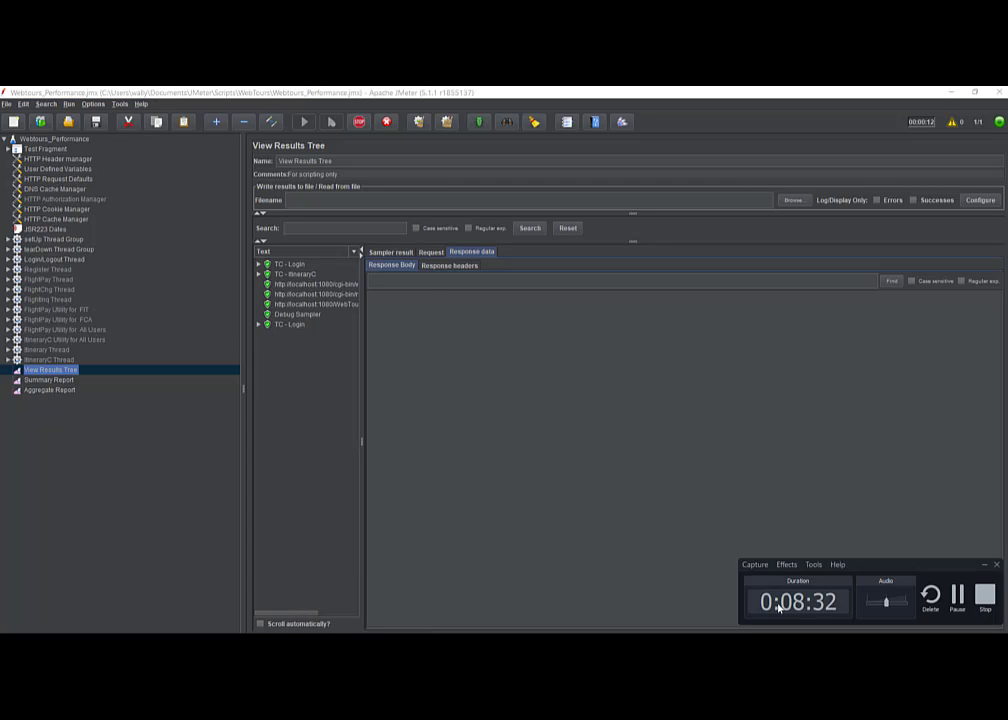
click(956, 597)
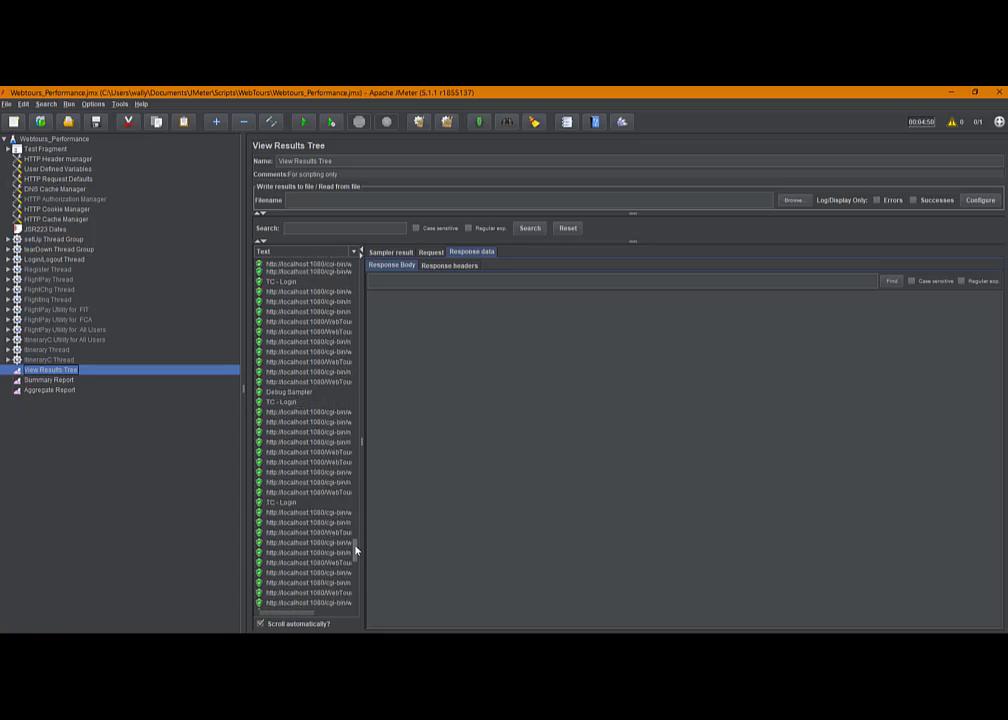
Step: Examine the finished run's sampler results in the View Results Tree, going from the latest entries back to the first WebTours request
drag(355, 546, 359, 496)
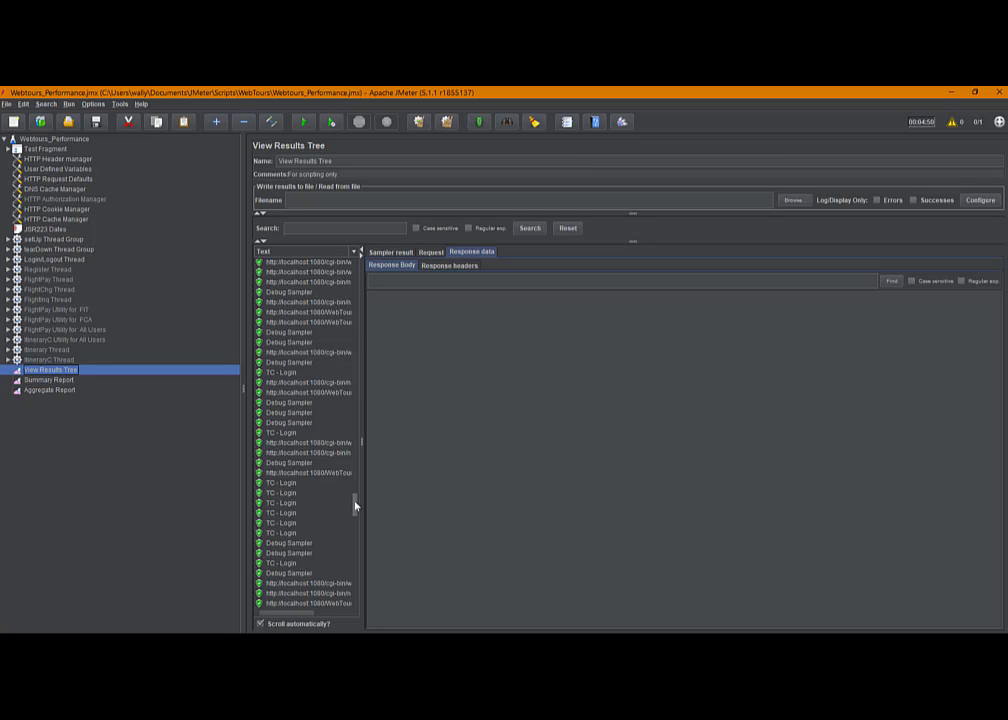
drag(355, 505, 357, 494)
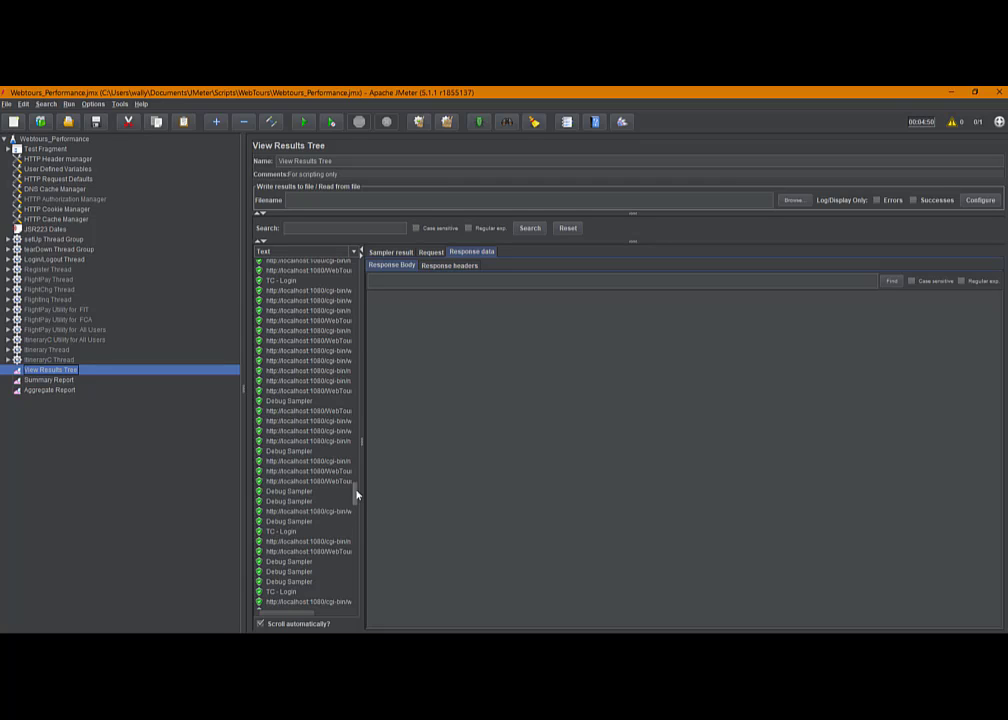
drag(357, 494, 355, 457)
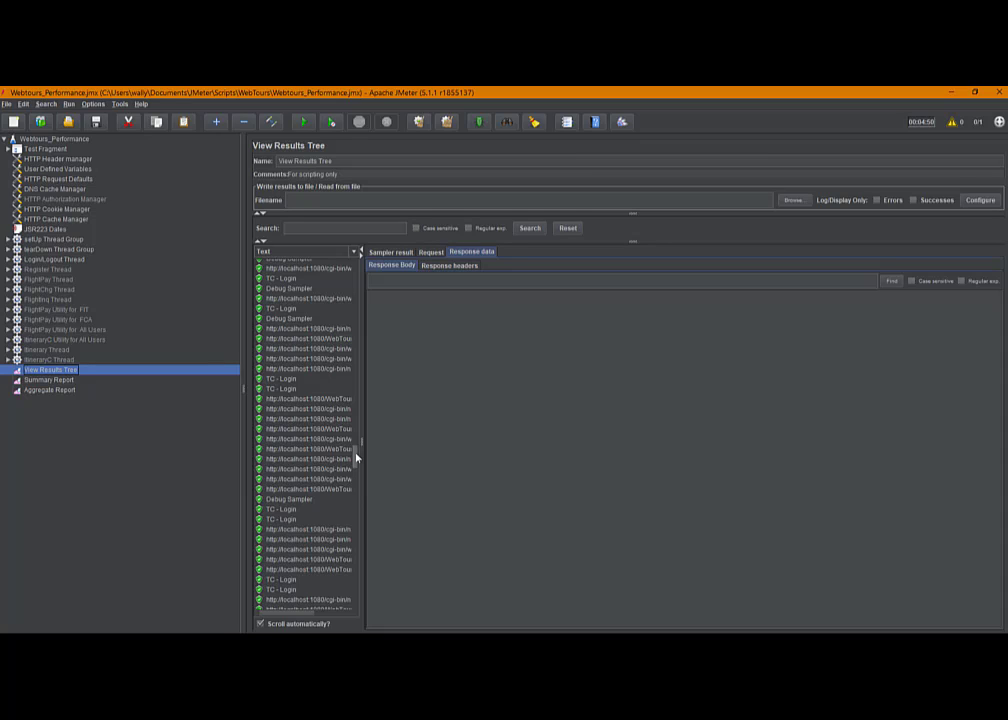
drag(355, 457, 356, 435)
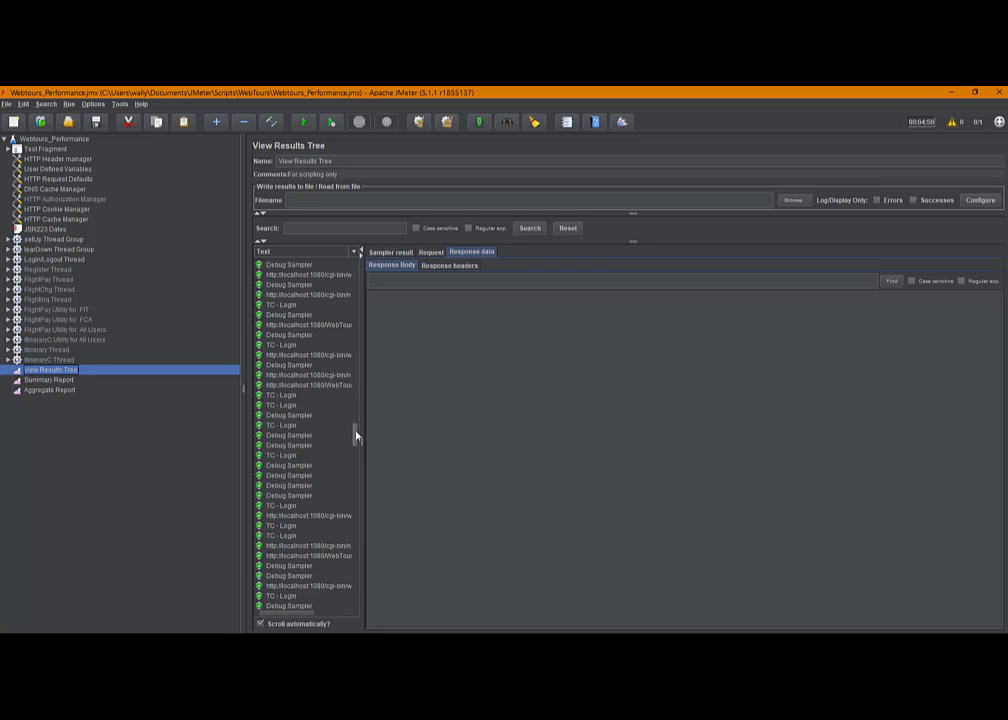
drag(356, 435, 358, 430)
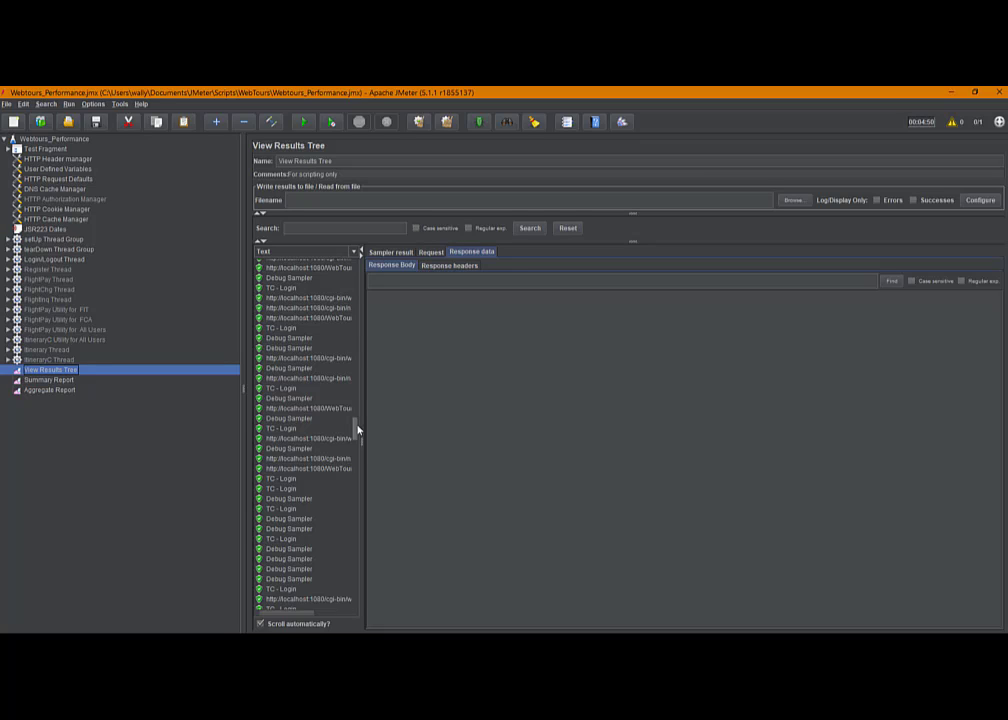
drag(358, 430, 352, 269)
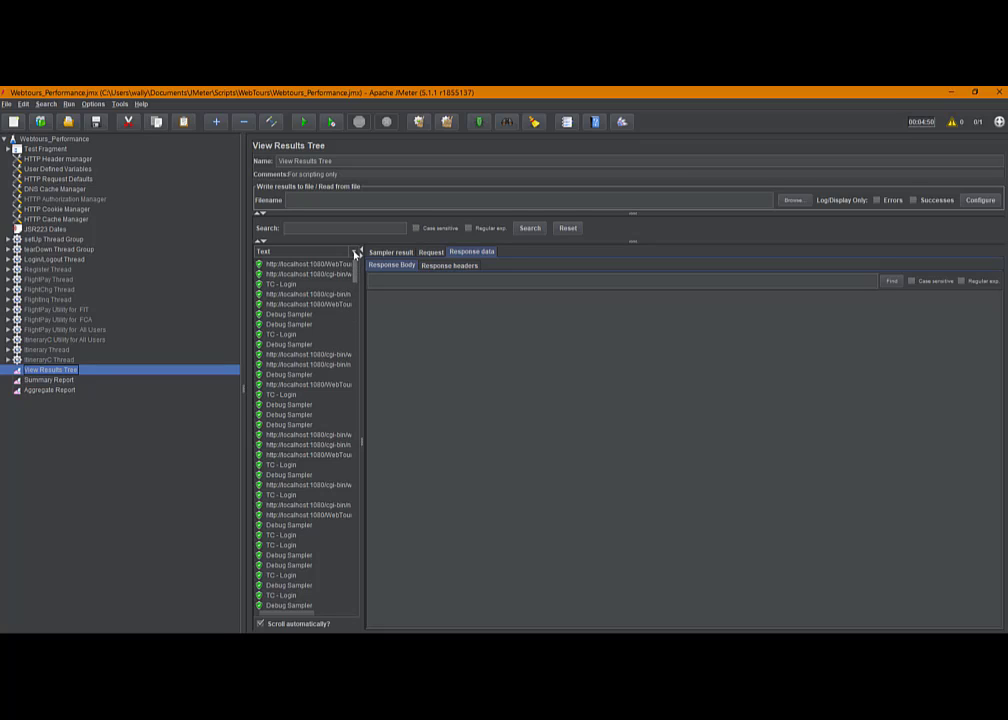
click(286, 266)
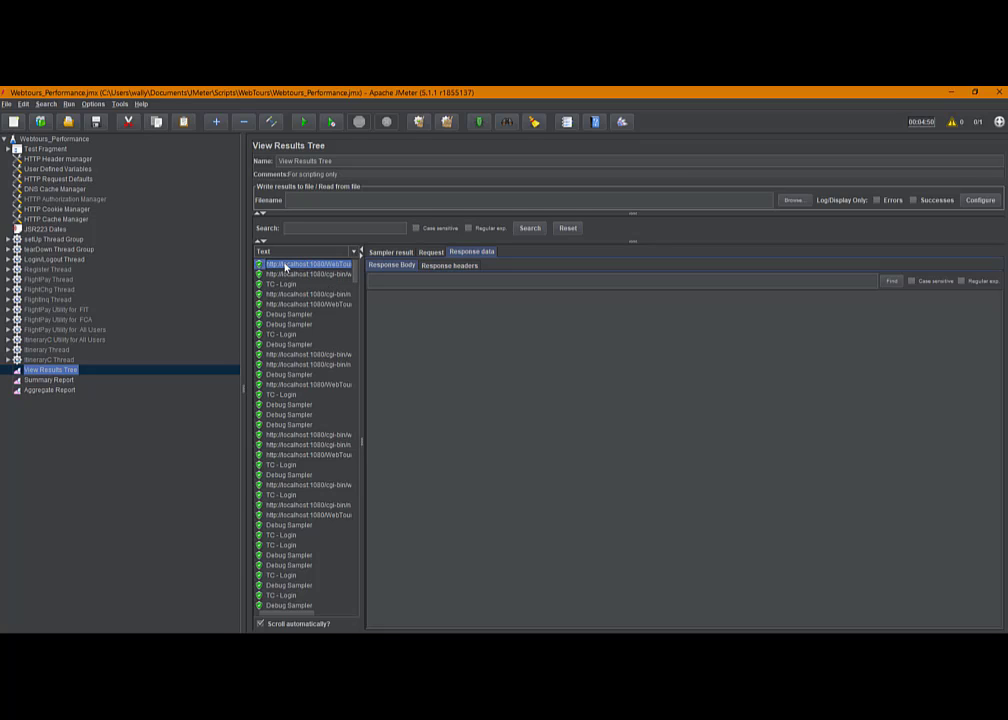
scroll(286, 266, down, 5)
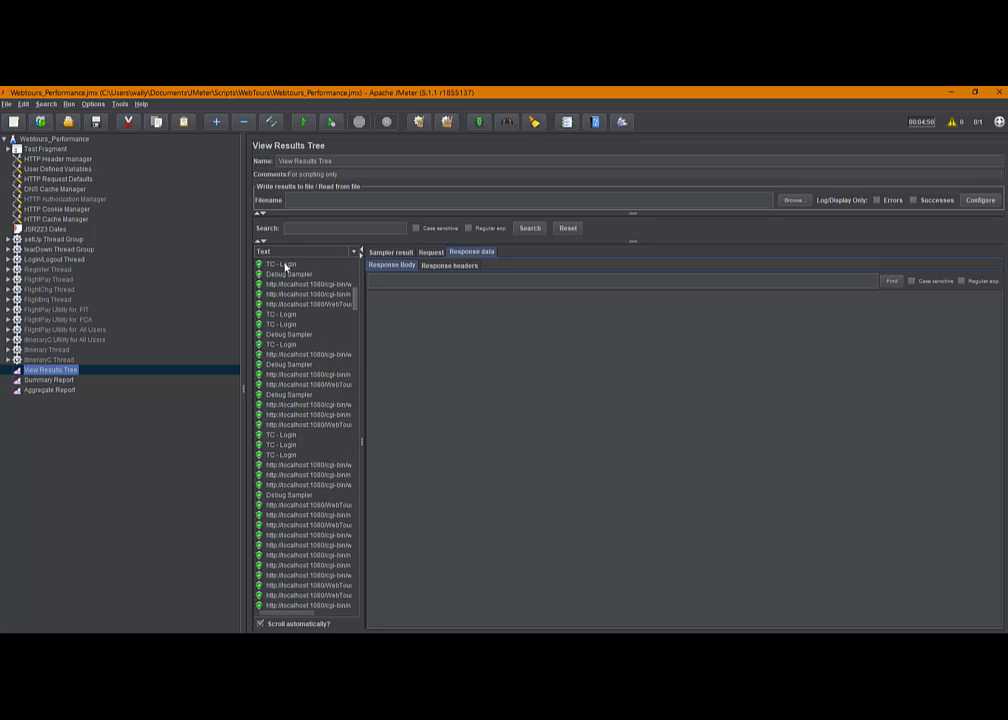
scroll(286, 266, up, 5)
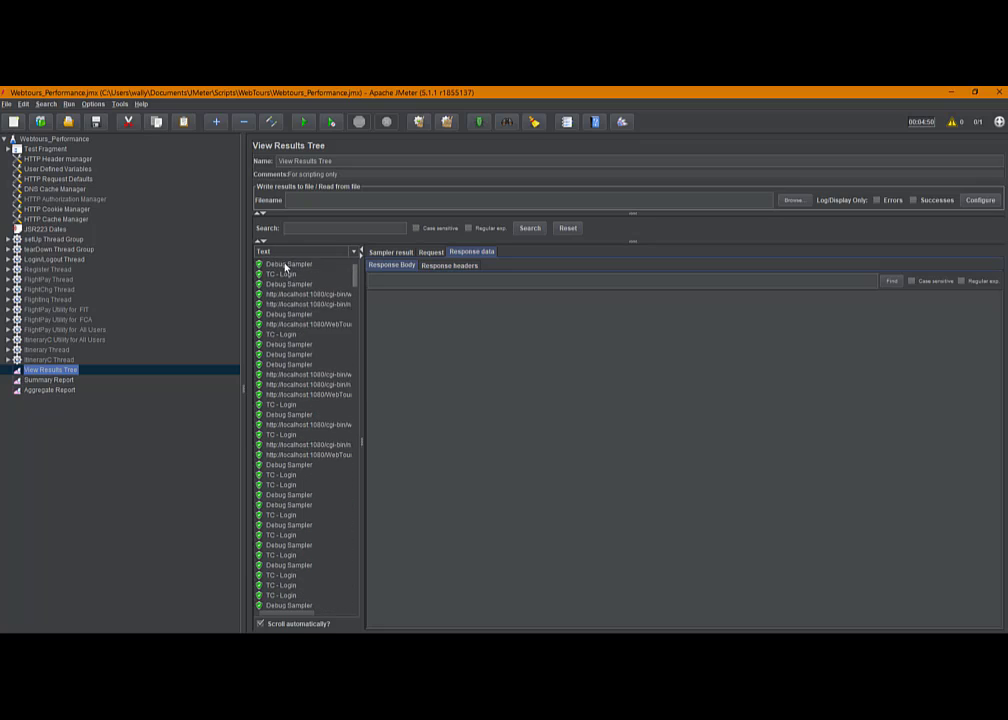